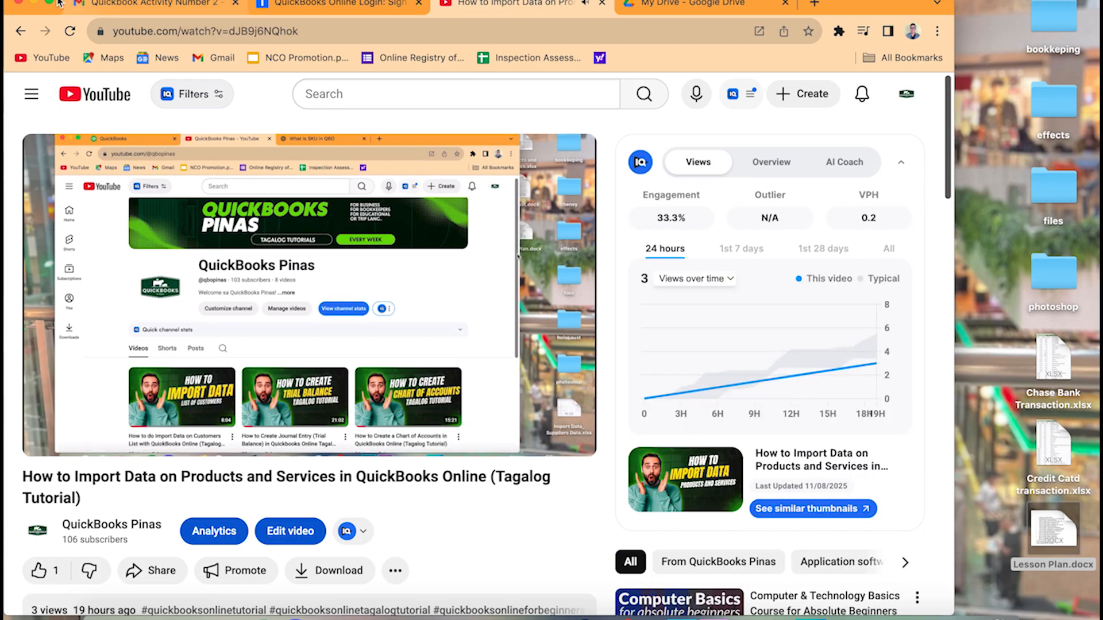
Review the description of the Products and Services import video and the videos listed on the QuickBooks Pinas channel page
key(ctrl+super+f)
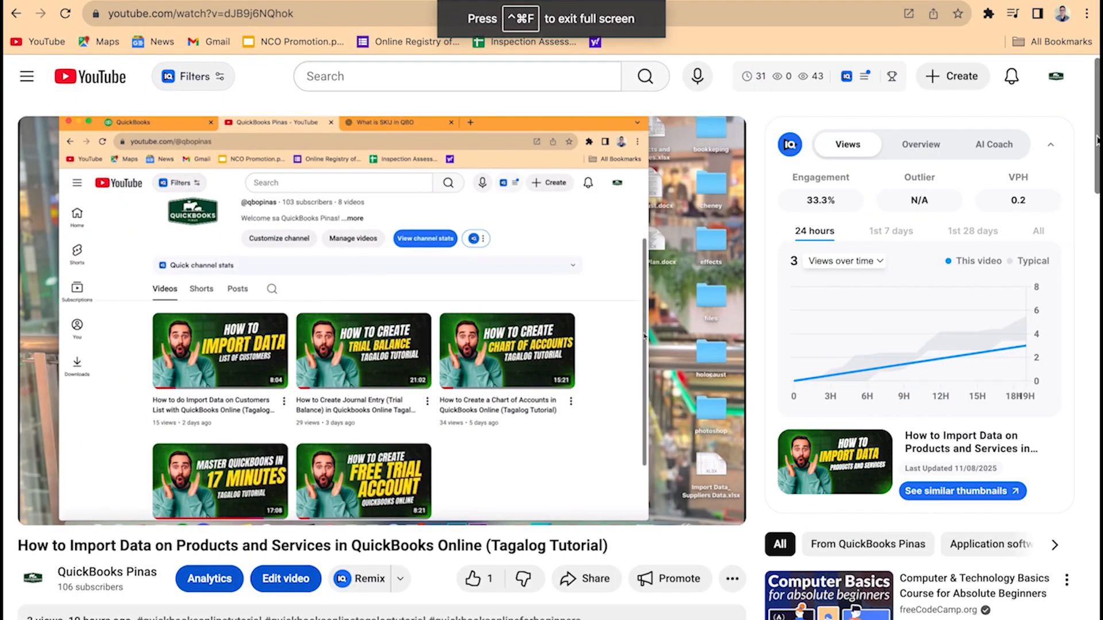
scroll(1095, 147, down, 5)
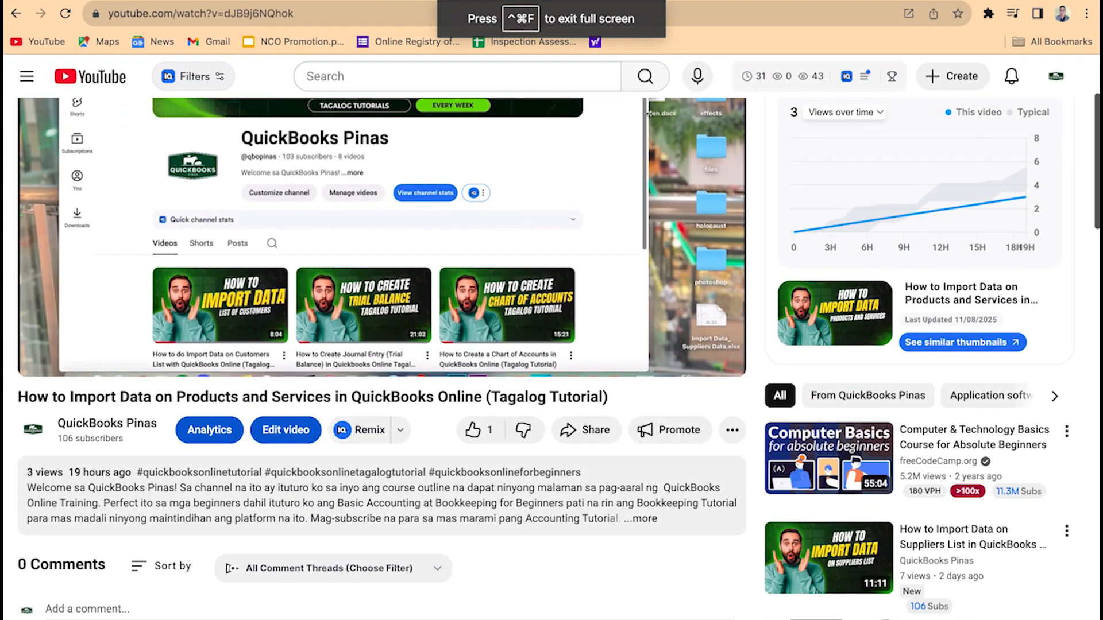
click(640, 519)
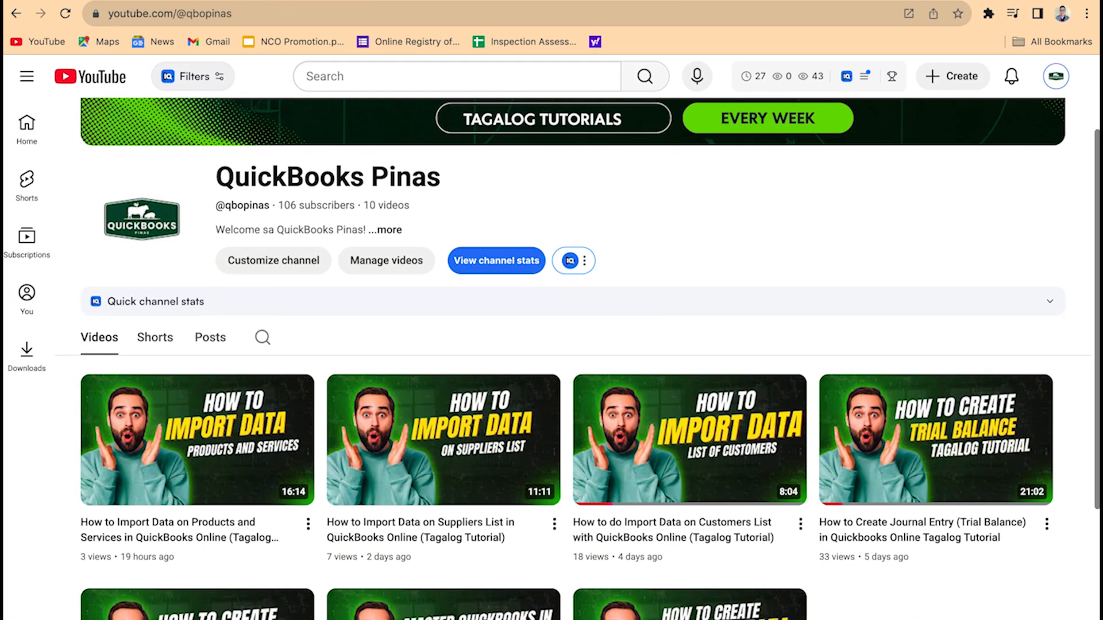
scroll(578, 358, down, 3)
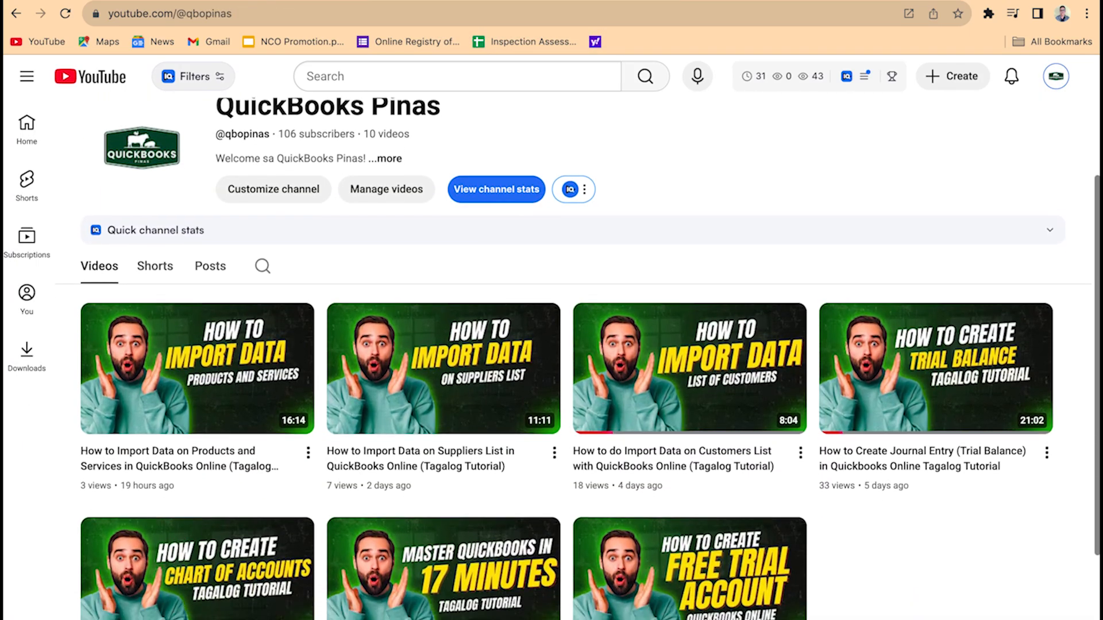
scroll(578, 359, up, 3)
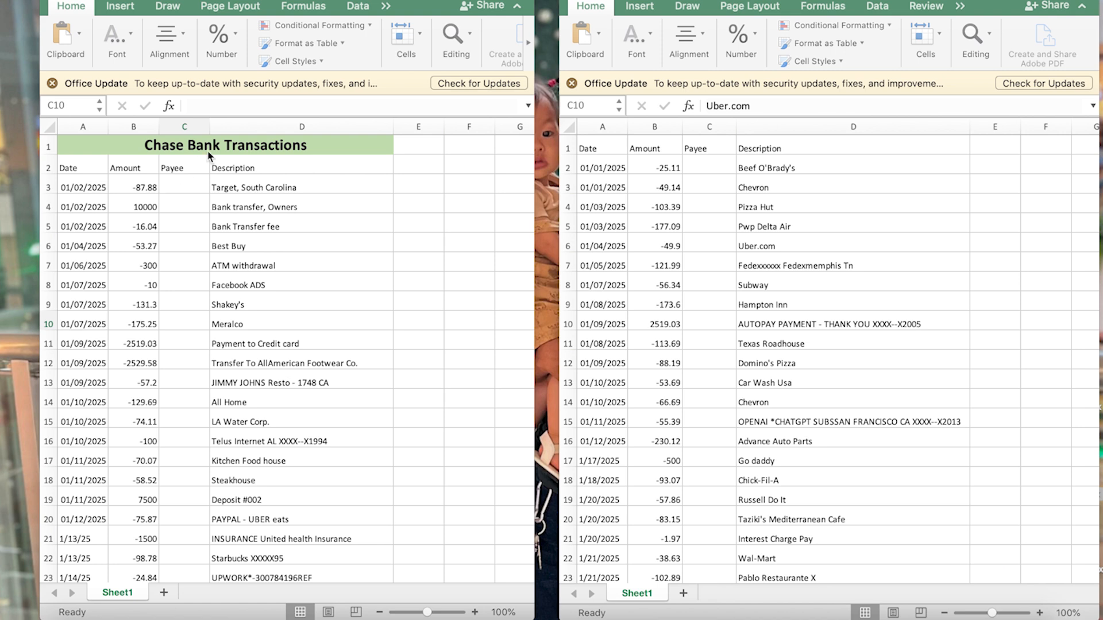
Delete the "Chase Bank Transactions" title row so the Date, Amount, Payee and Description headers become the sheet's first row
click(48, 147)
right_click(51, 148)
click(153, 237)
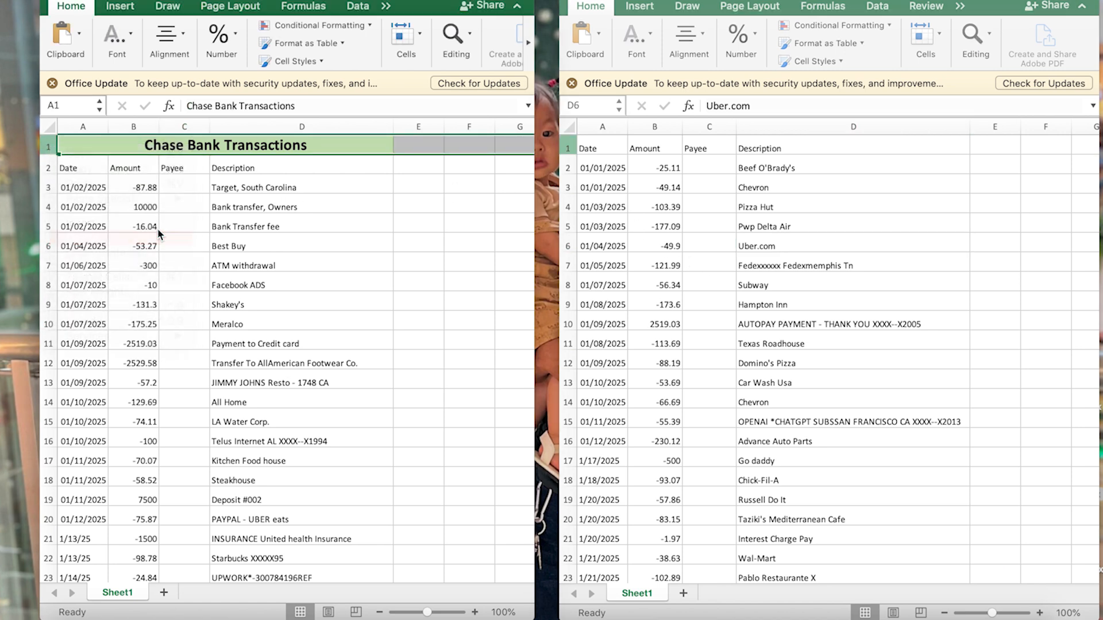
click(126, 183)
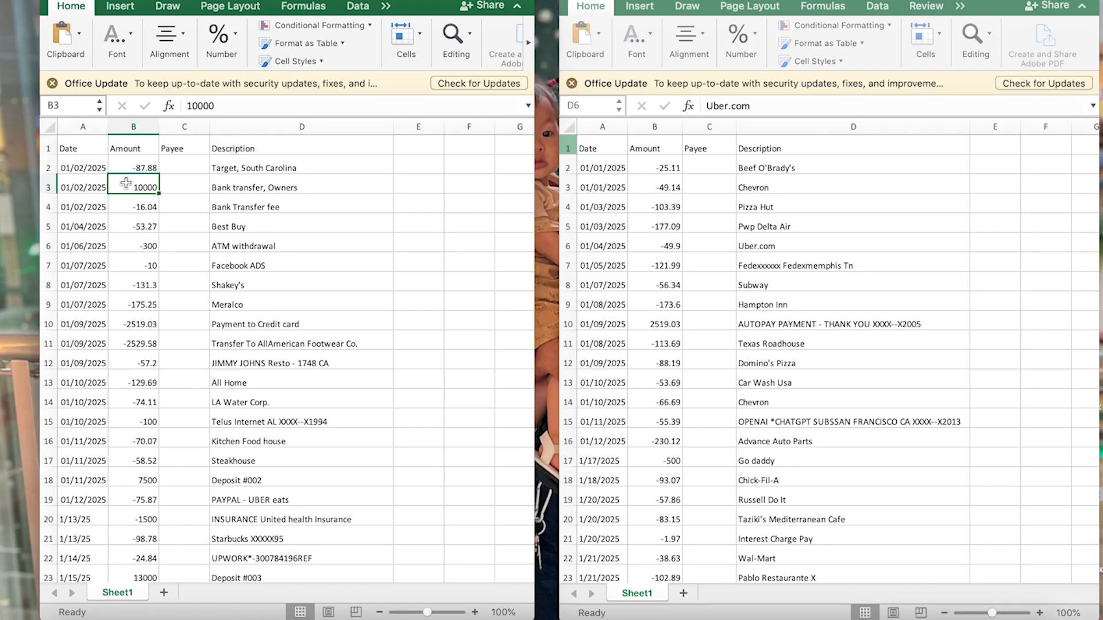
click(301, 269)
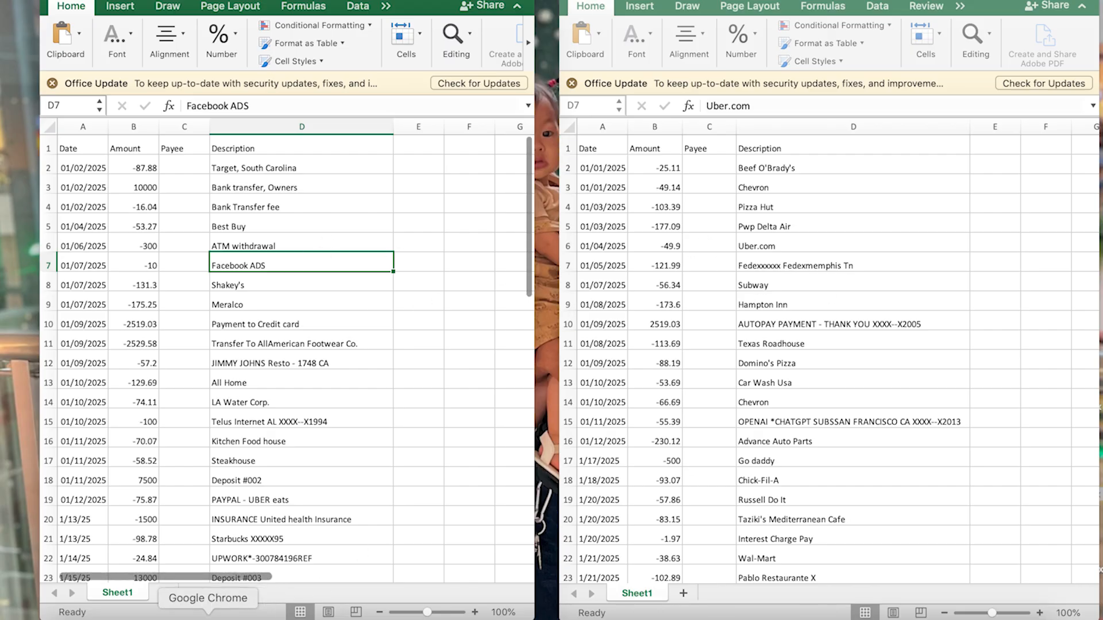
Switch to QuickBooks Online in Chrome, dismiss the apps tour and expand the browser window to full screen
click(210, 606)
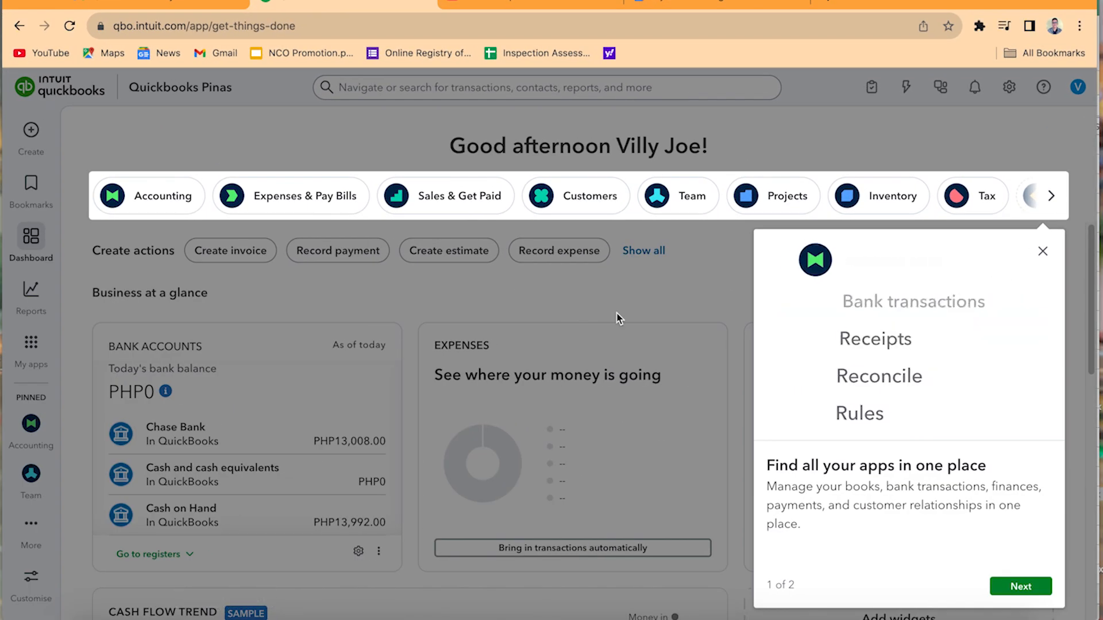
click(1042, 252)
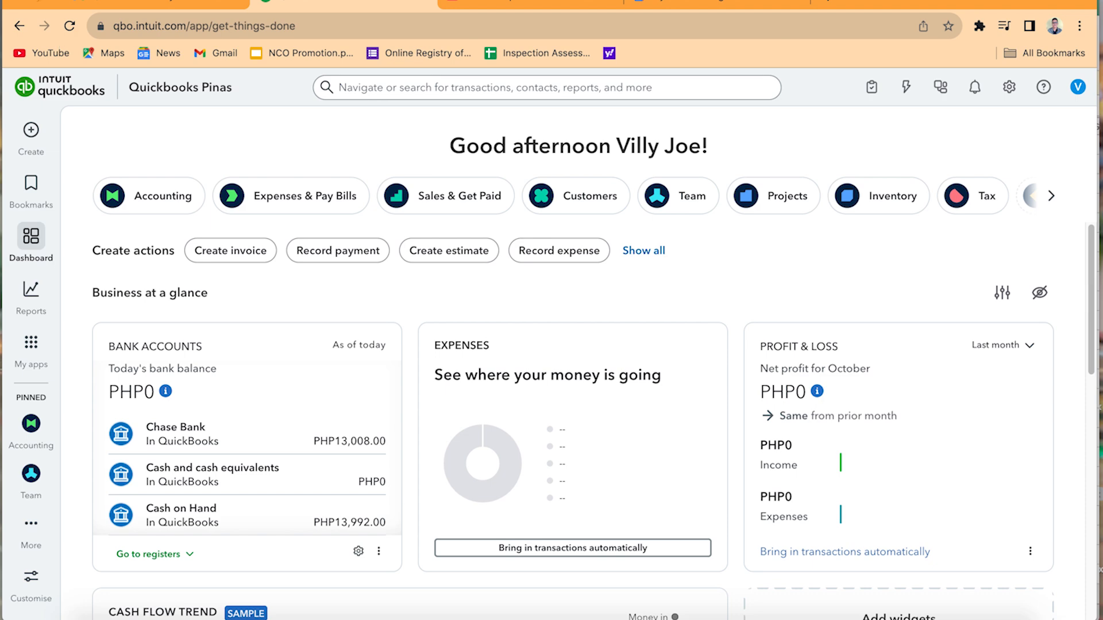
click(45, 2)
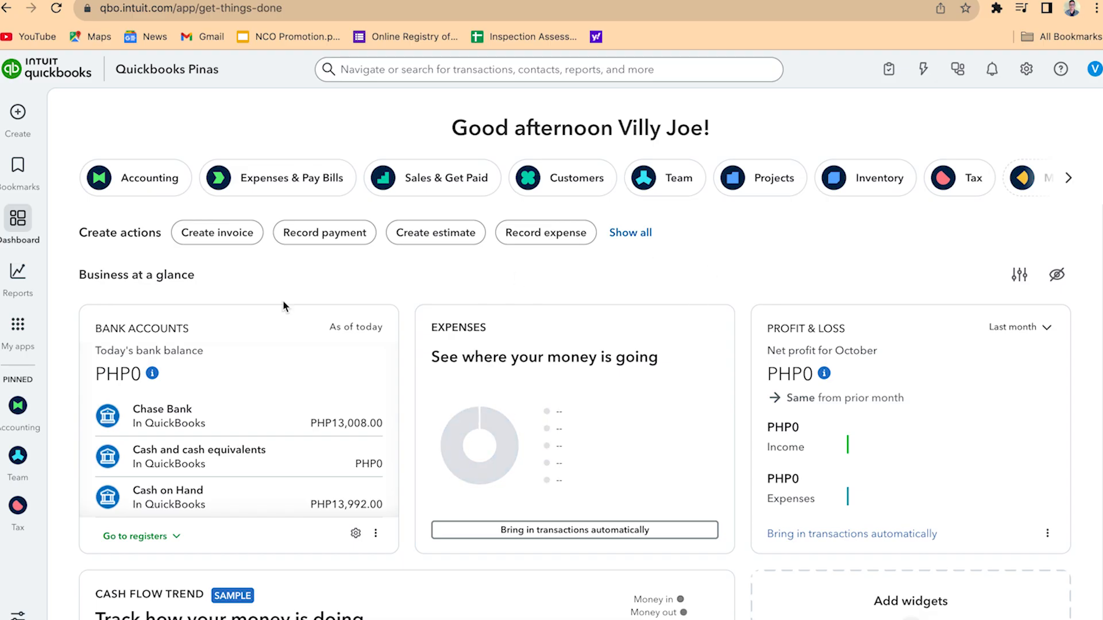
Open the transaction upload page through Accounting's Bank transactions and close it again
click(17, 333)
mouse_move(86, 352)
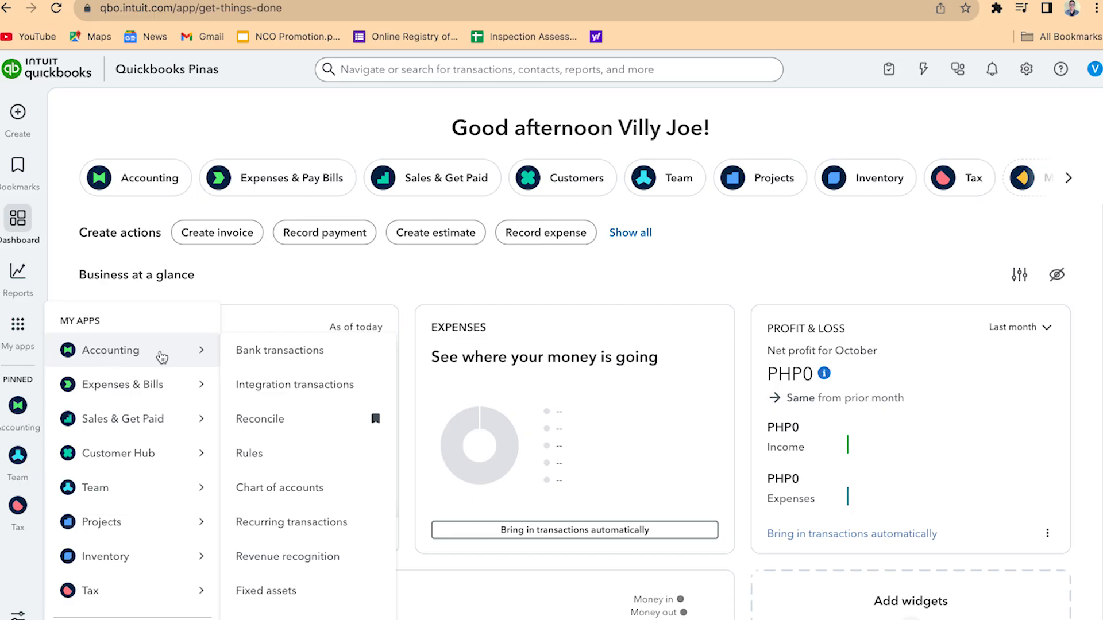
click(308, 352)
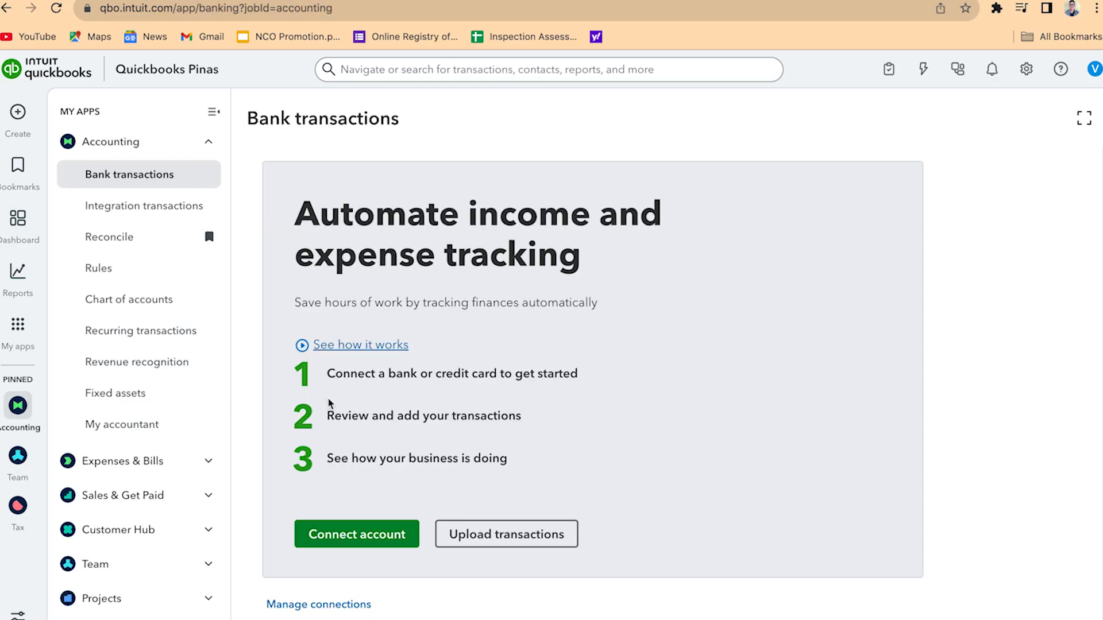
click(549, 534)
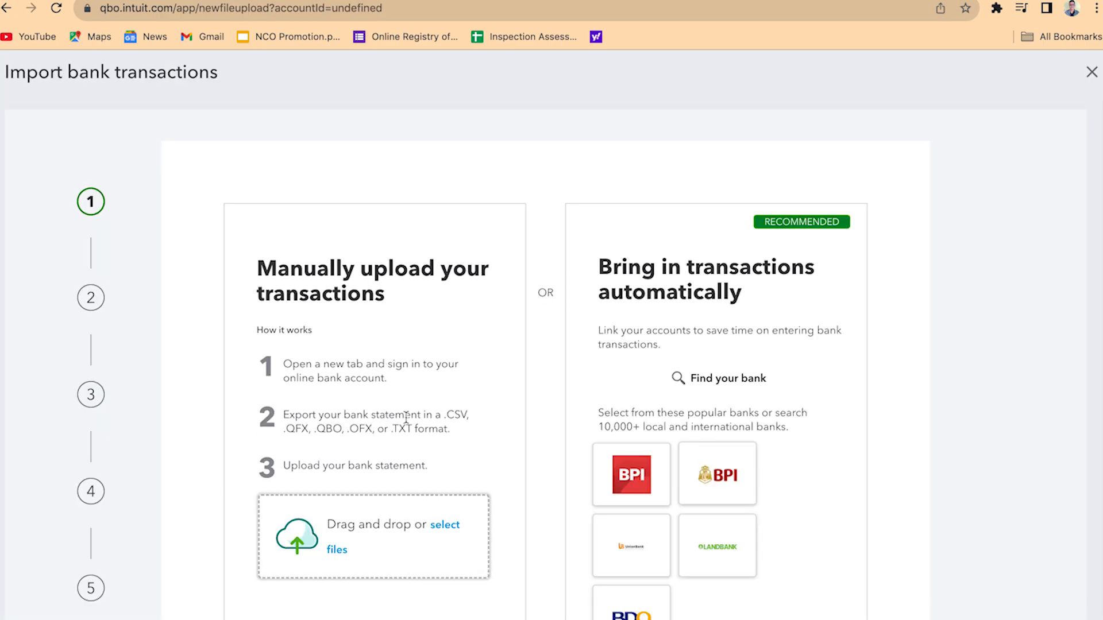
click(1092, 73)
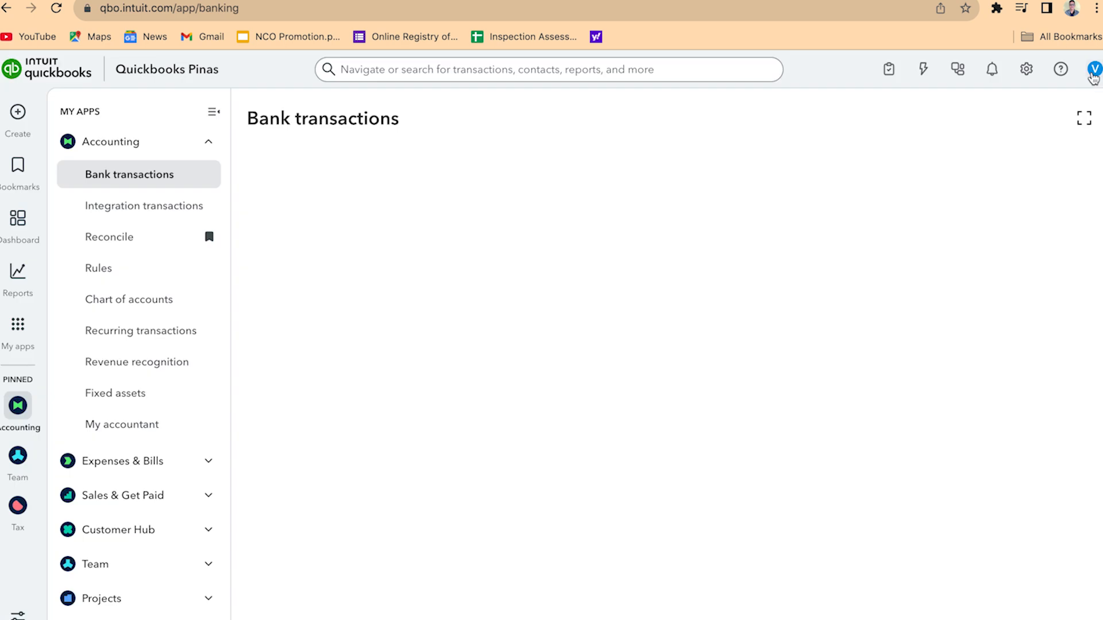
Open the Bank Data import from QuickBooks' Import data tool
click(1029, 75)
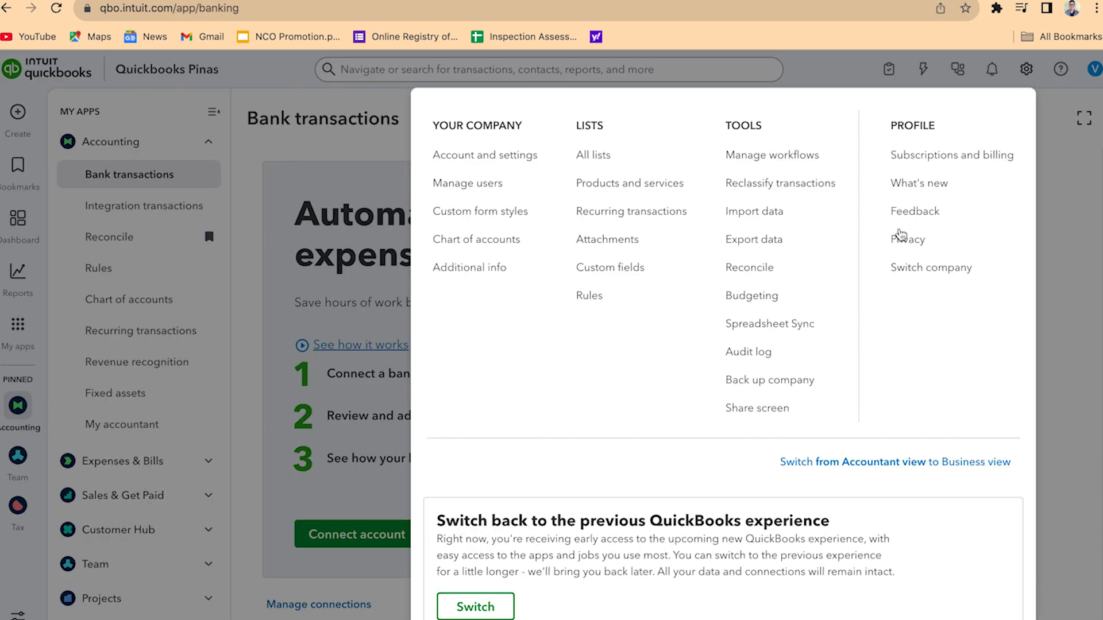
click(778, 216)
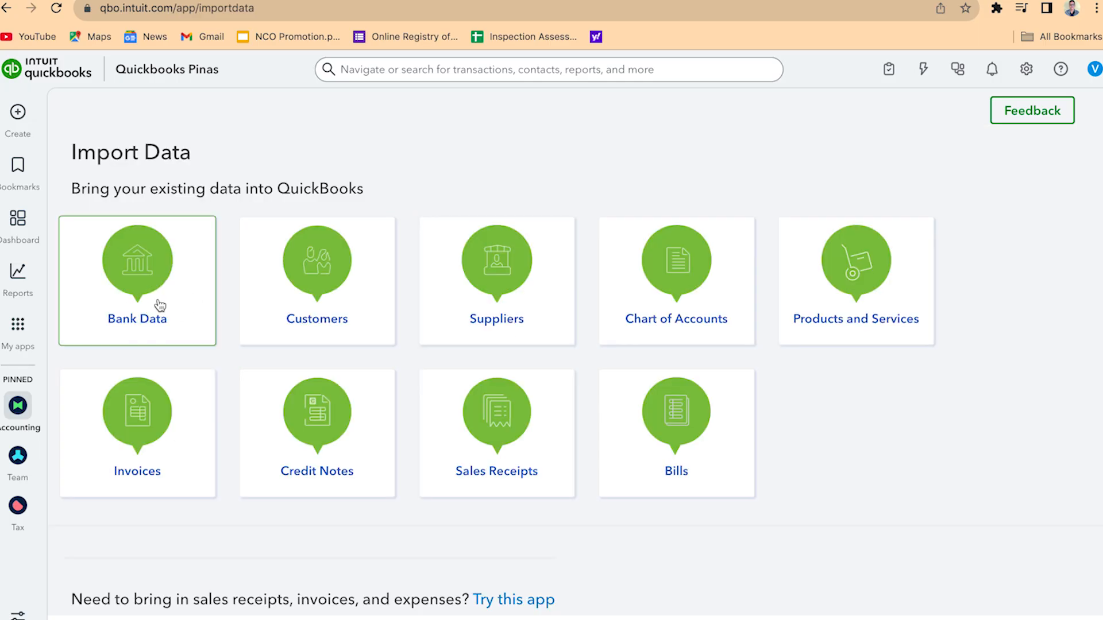
click(156, 302)
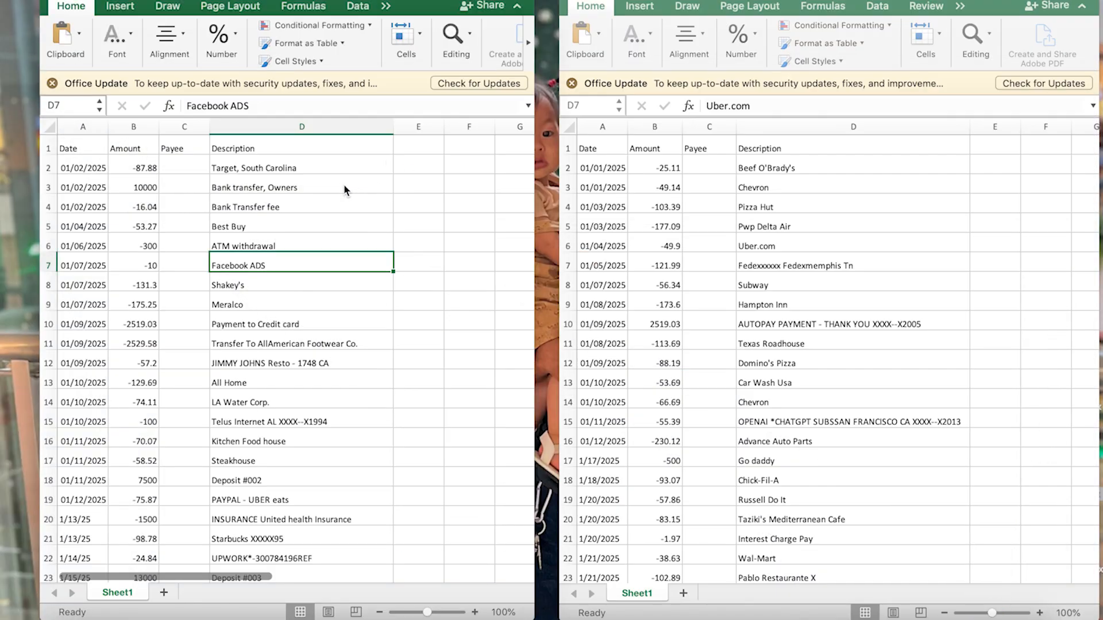
Save the Chase Bank Transaction workbook to the Desktop as Comma Separated Values (.csv) and close it
scroll(721, 271, down, 1)
scroll(722, 265, up, 1)
click(79, 1)
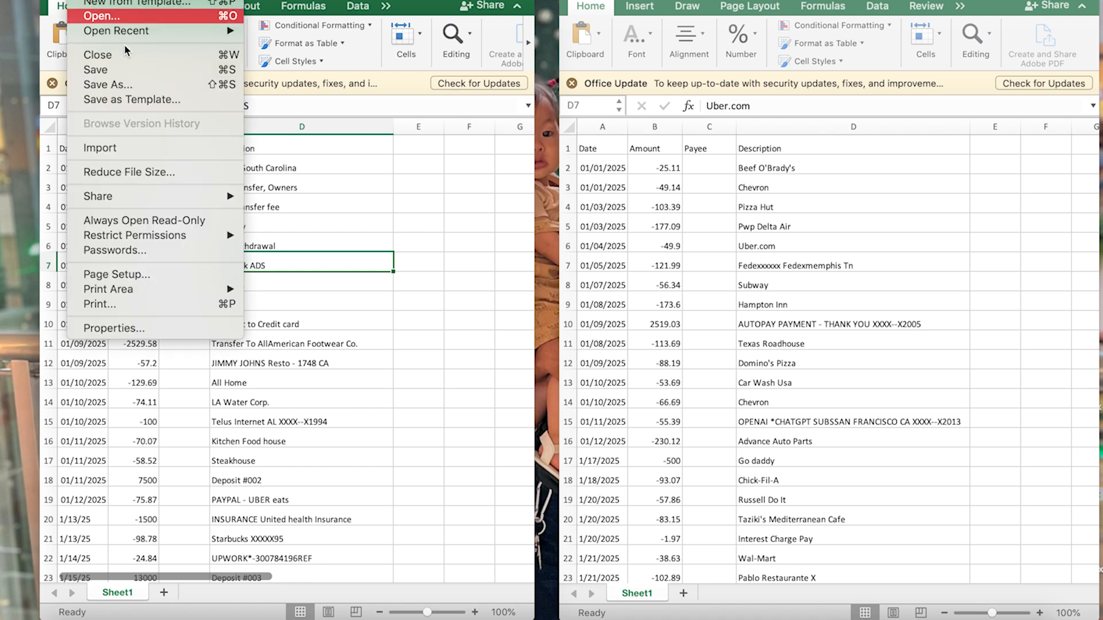
click(145, 83)
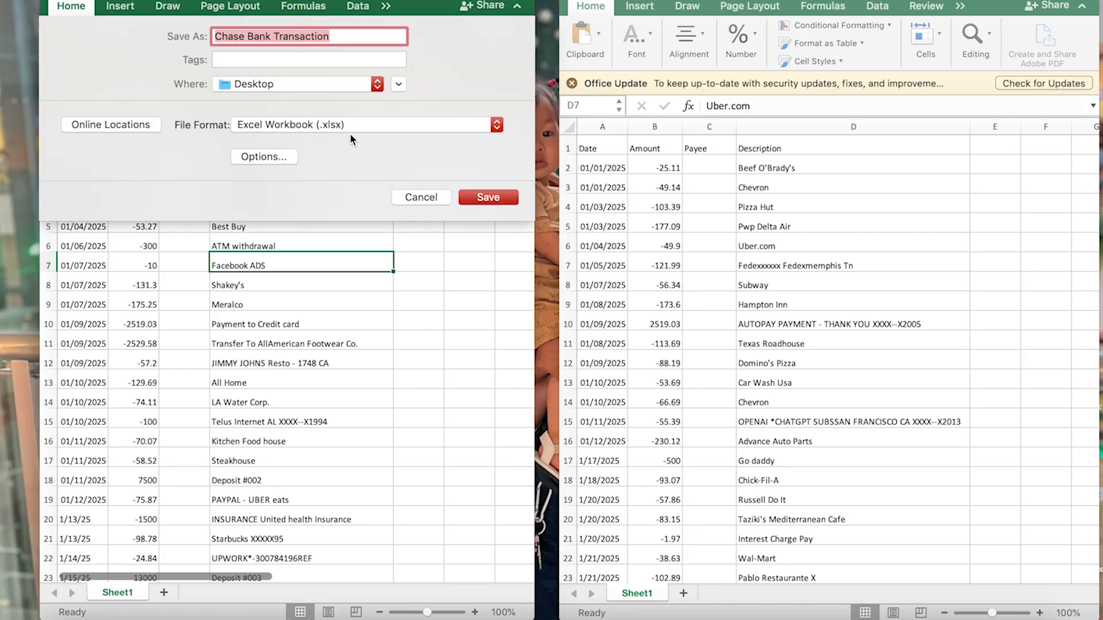
click(359, 125)
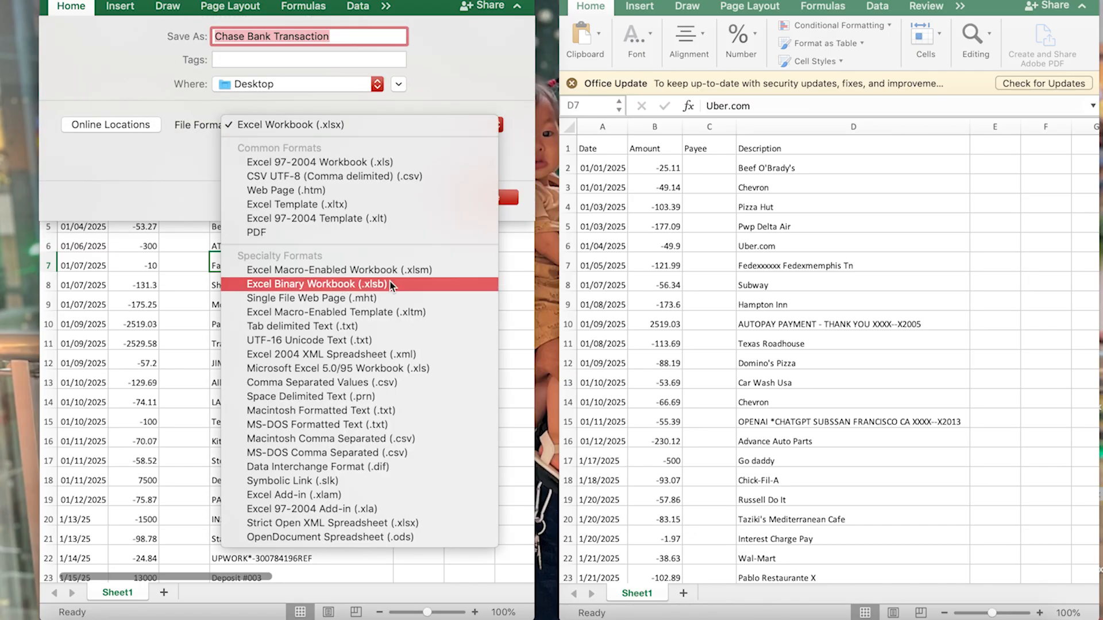
click(400, 382)
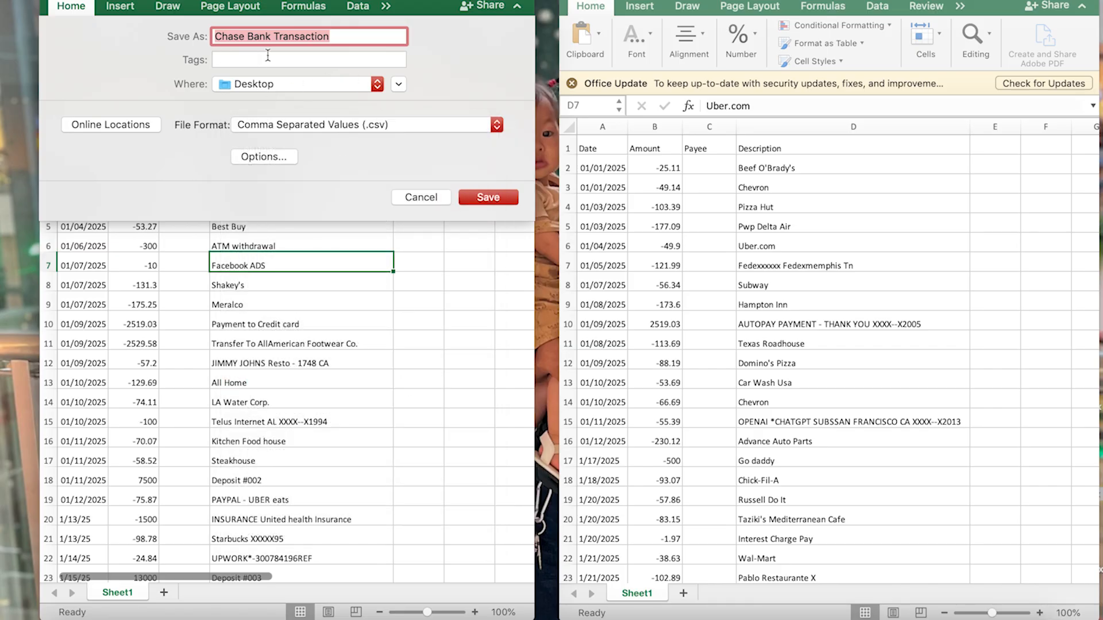
click(487, 197)
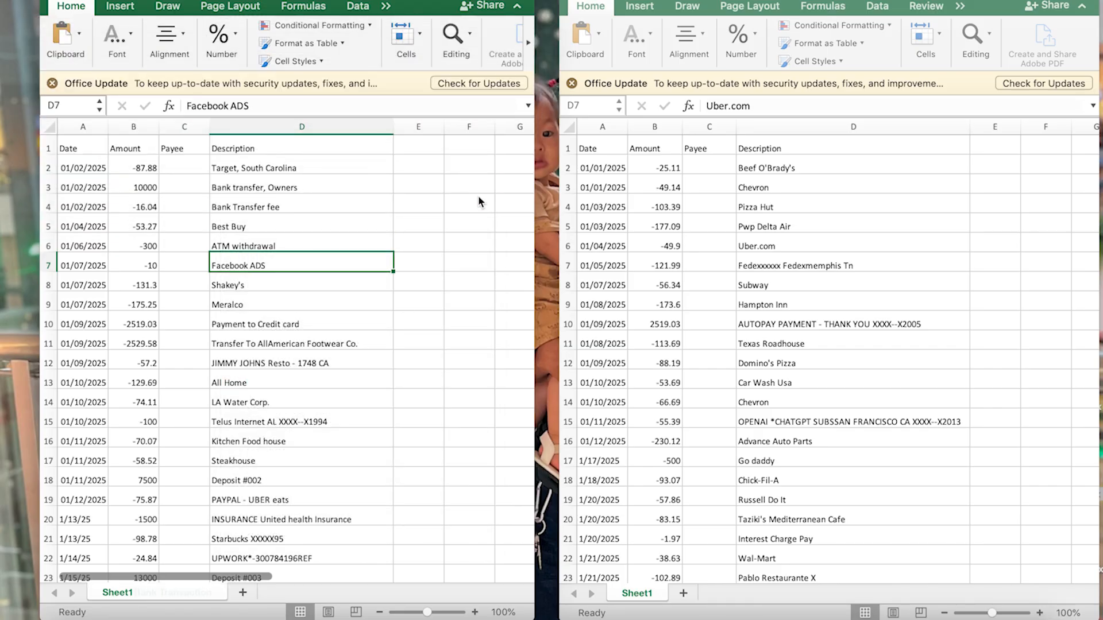
click(50, 1)
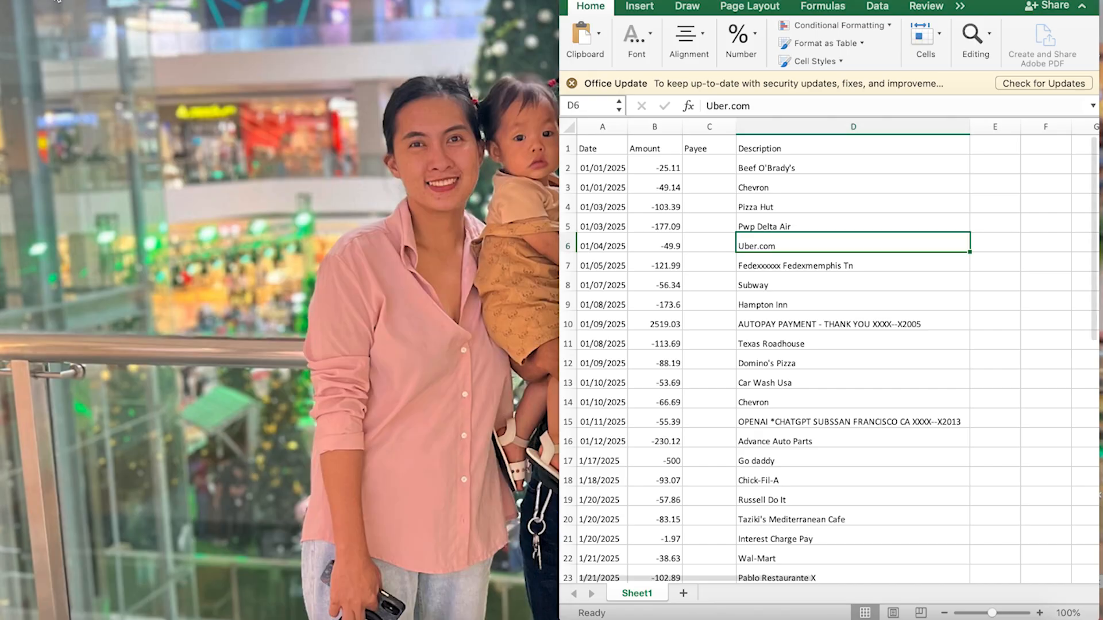
Save the Credit Catd transaction workbook to the Desktop as Comma Separated Values (.csv) and close it
drag(734, 176, 737, 175)
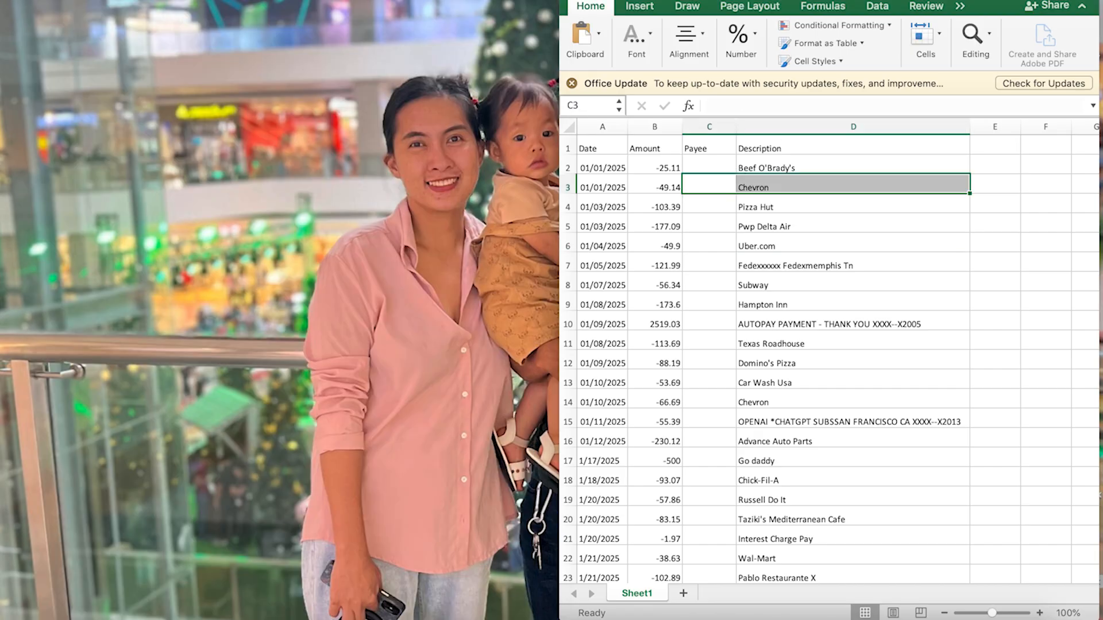
click(81, 0)
click(154, 85)
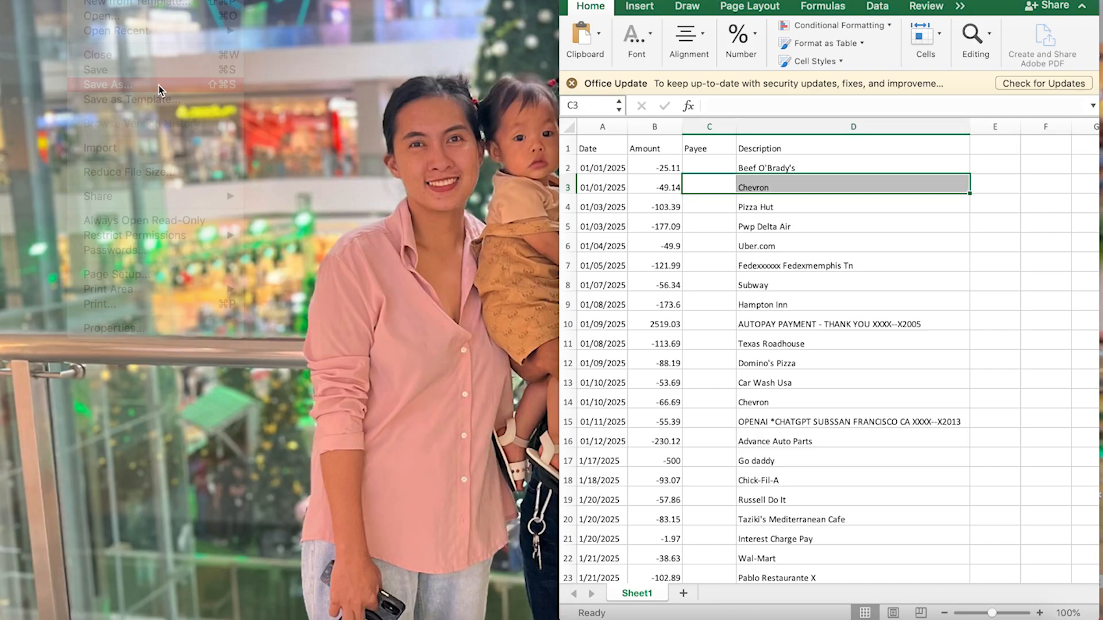
click(943, 129)
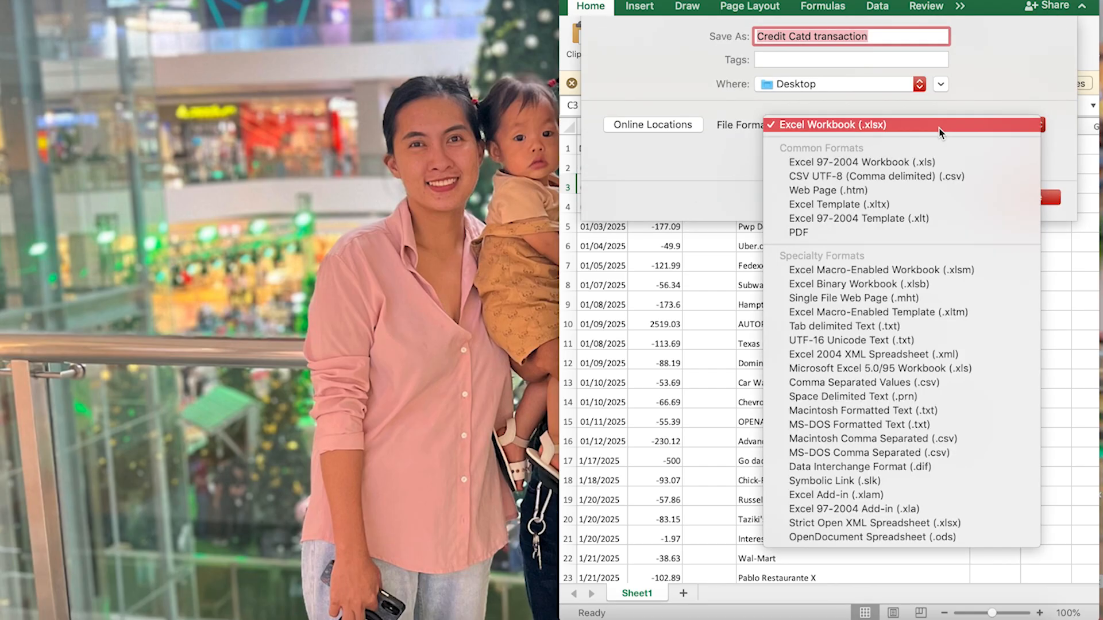
click(940, 388)
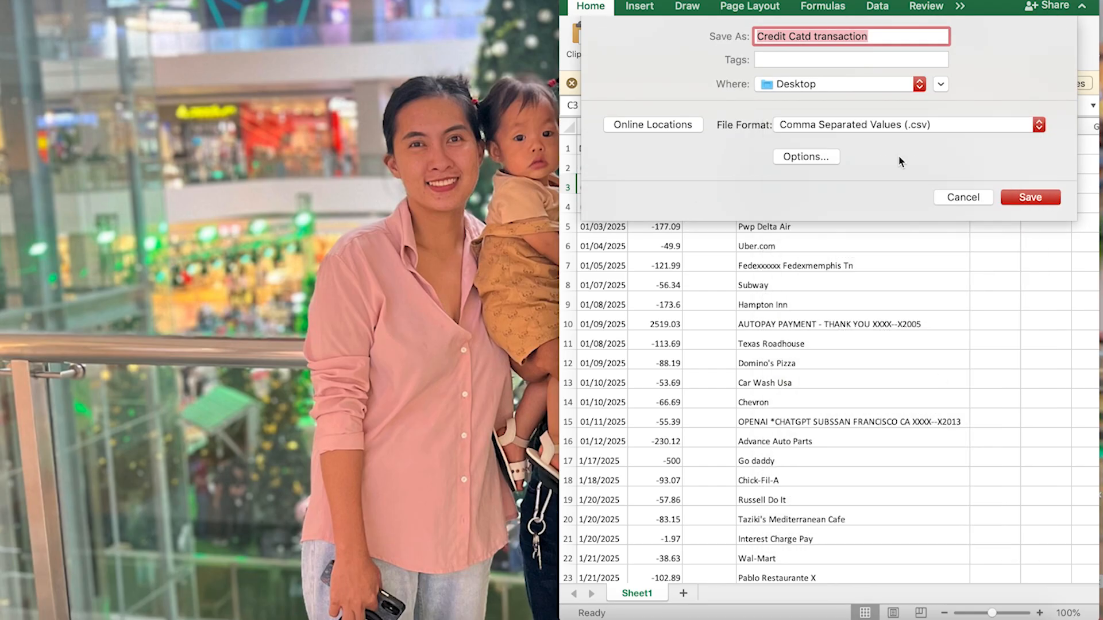
click(1012, 201)
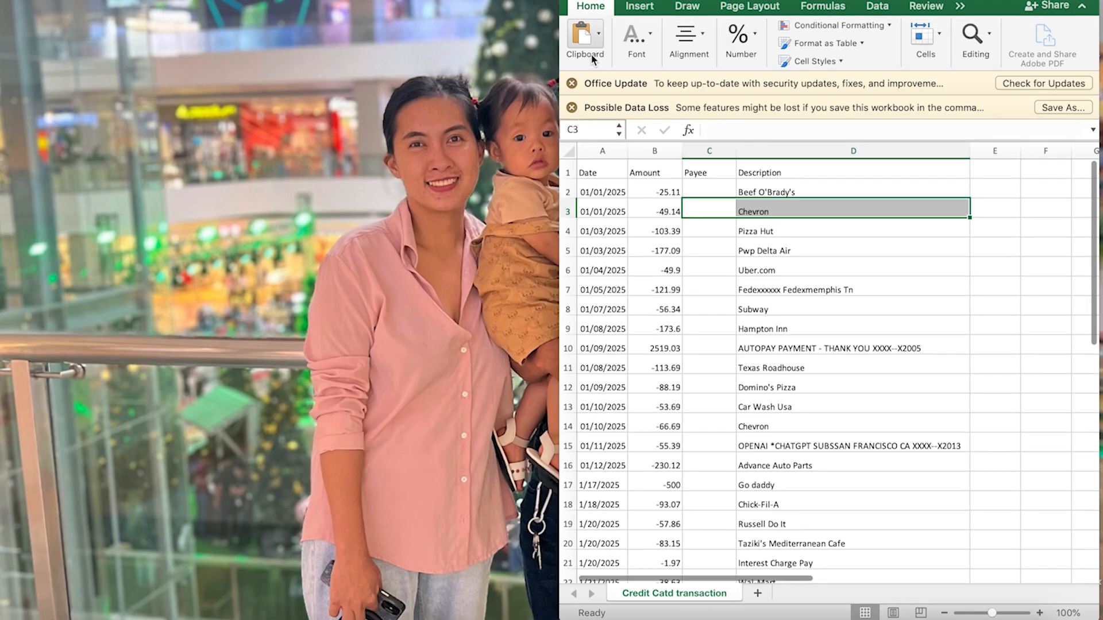
click(572, 0)
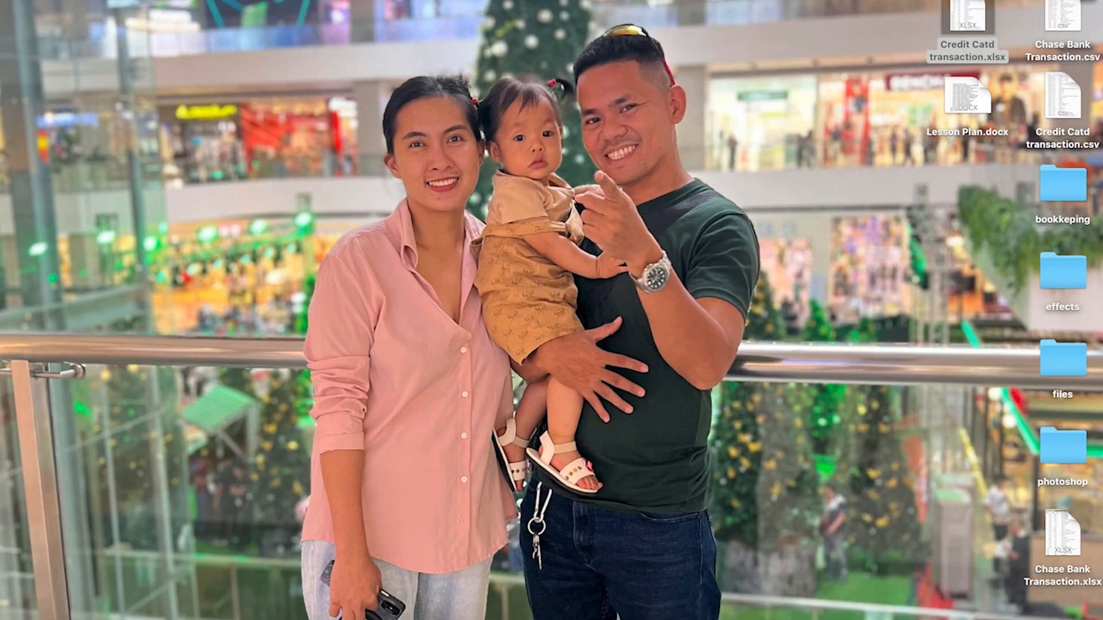
Check the desktop for Chase Bank Transaction.csv and Credit Catd transaction.csv, and return to Chrome
click(208, 610)
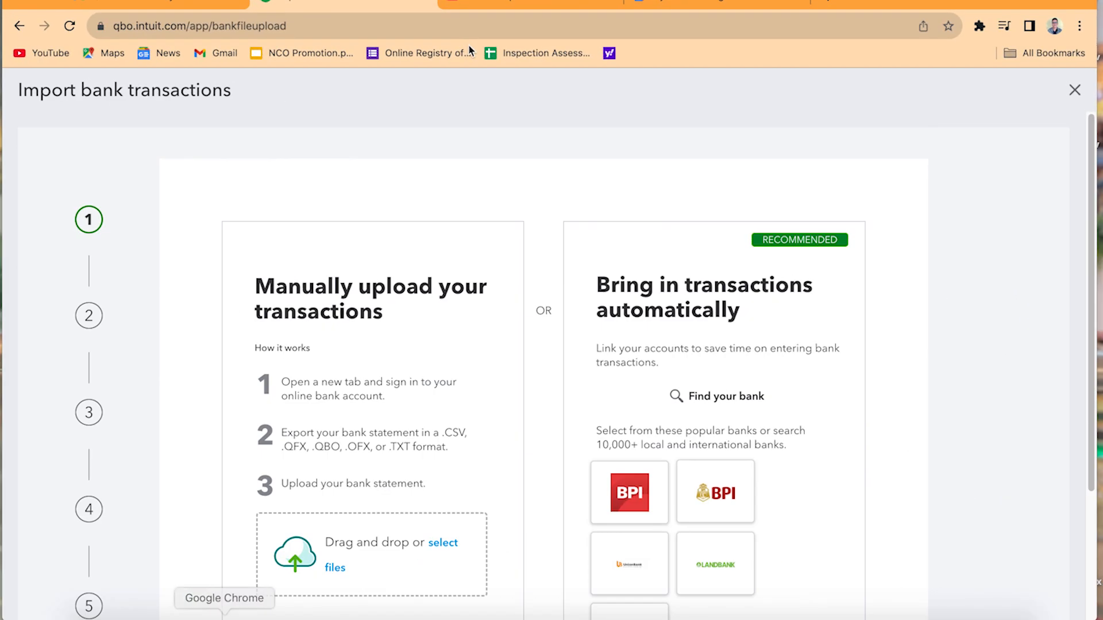
click(37, 3)
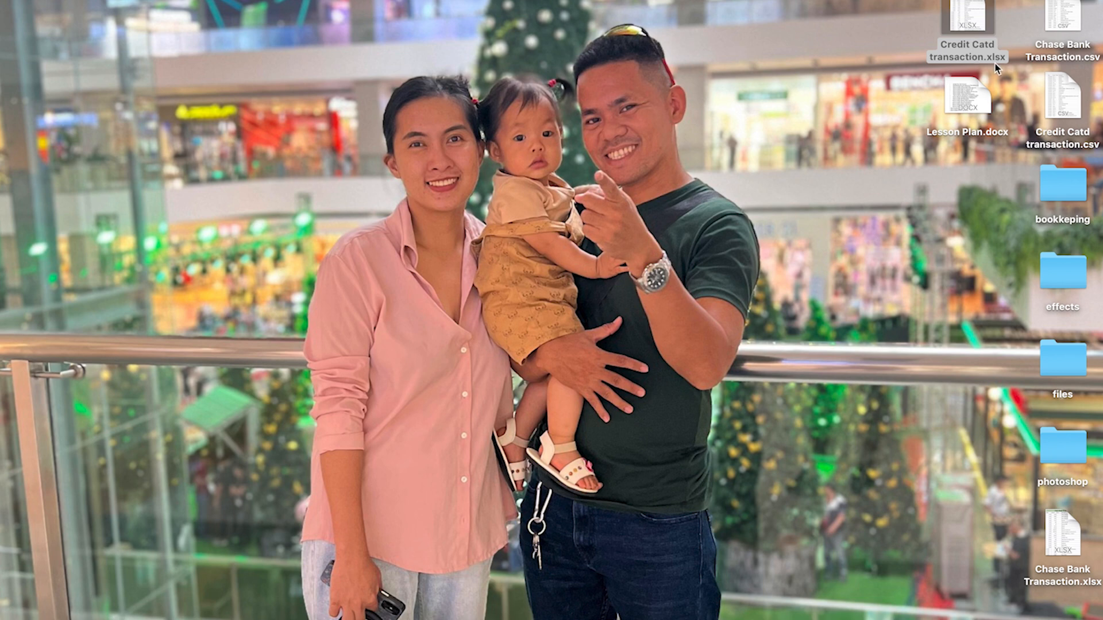
click(1063, 29)
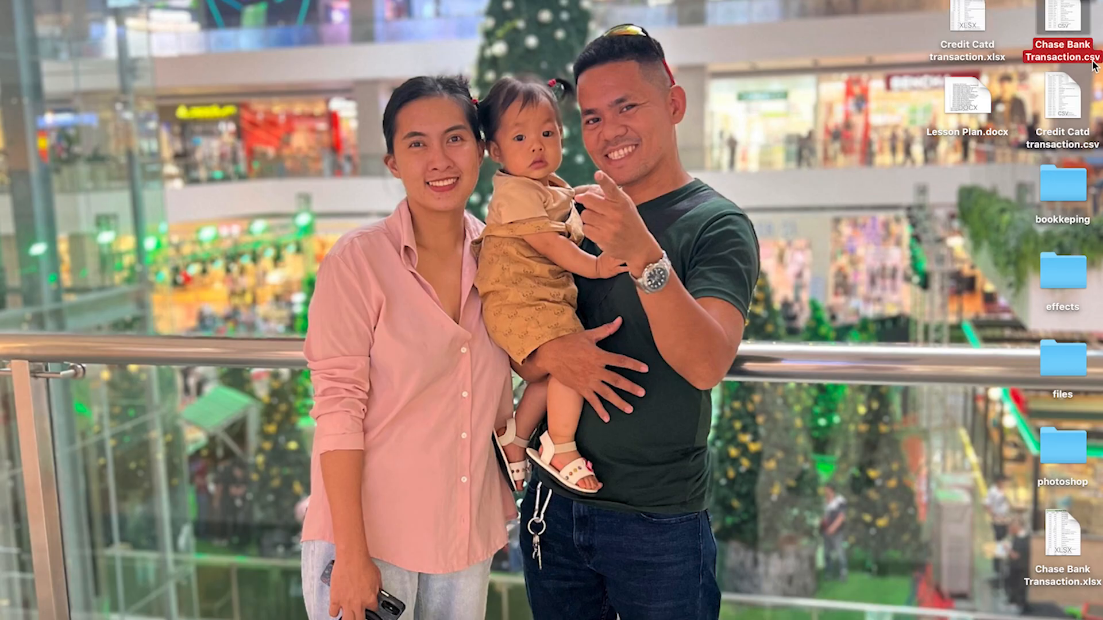
click(1073, 116)
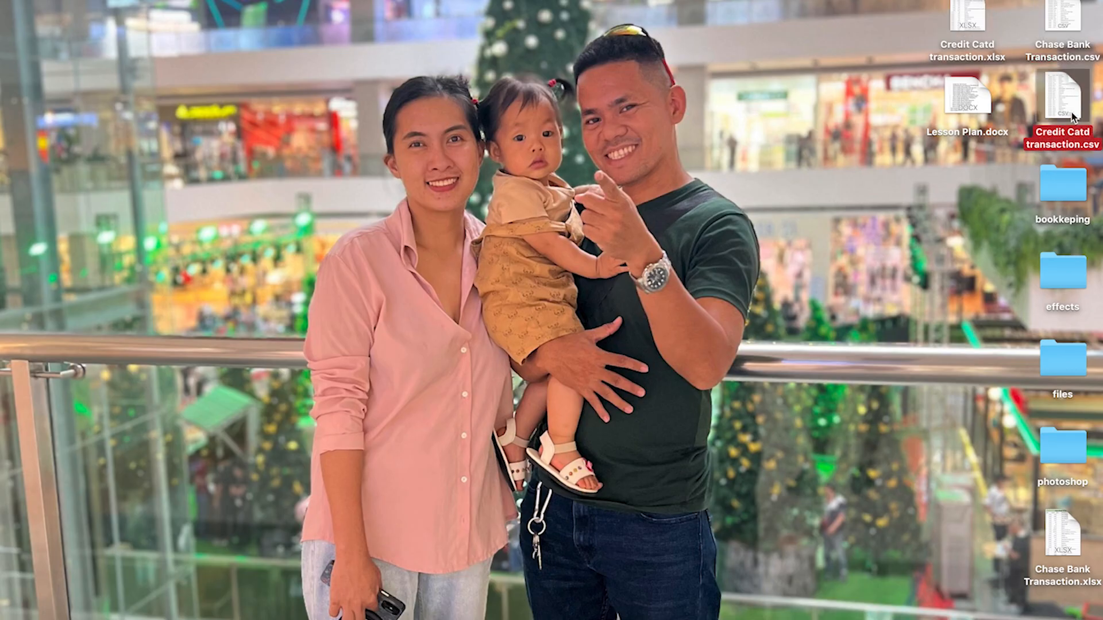
click(212, 616)
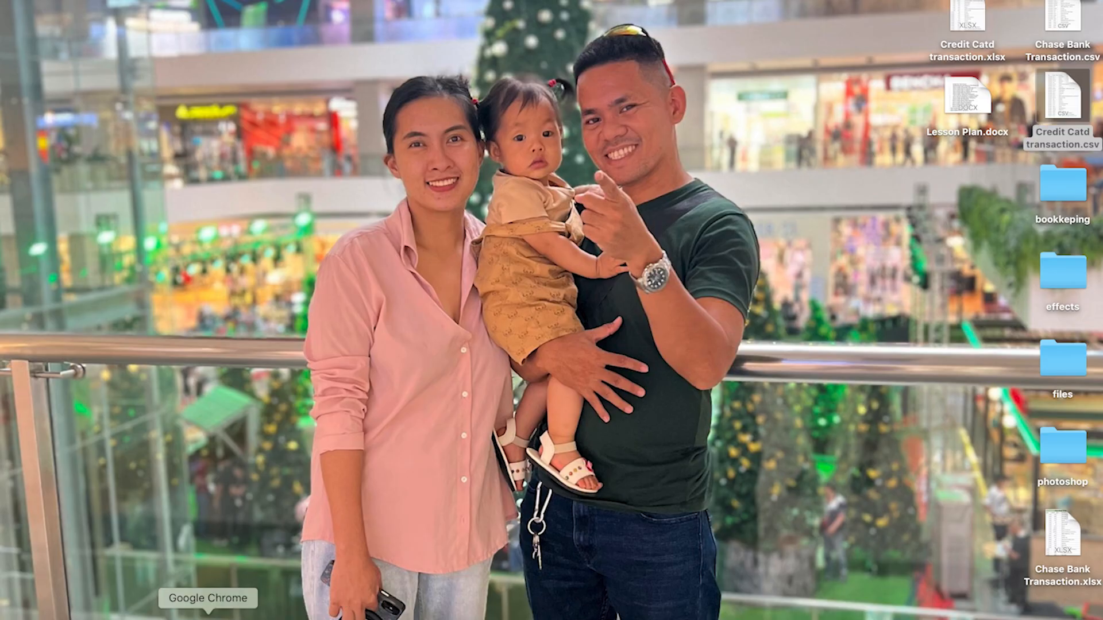
Upload Credit Catd transaction.csv from the Desktop as the bank file and continue to account selection
click(49, 5)
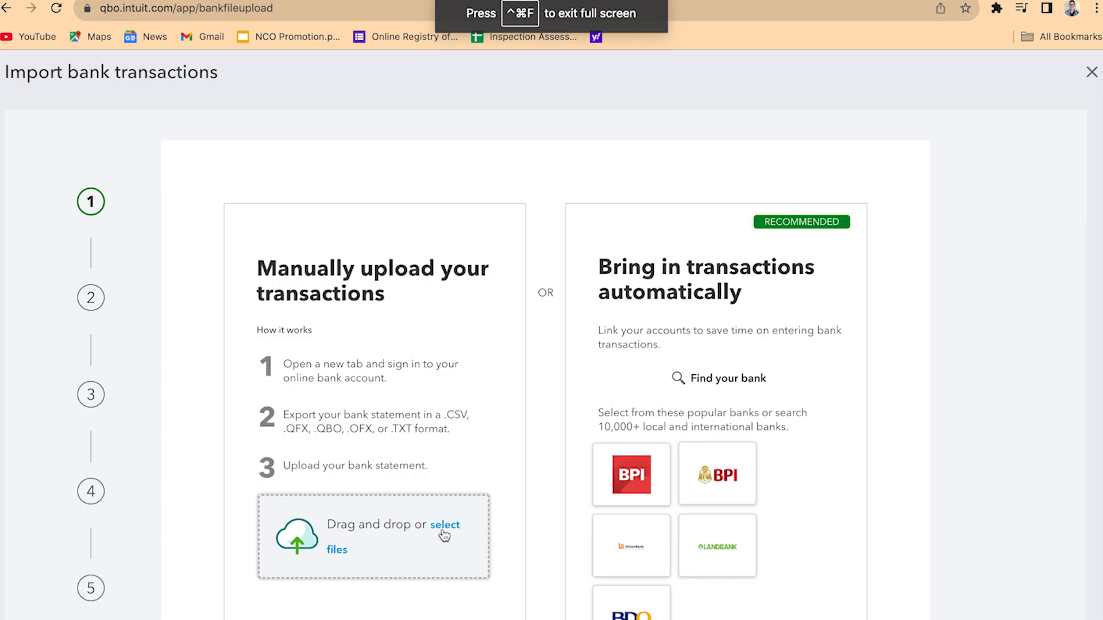
click(444, 535)
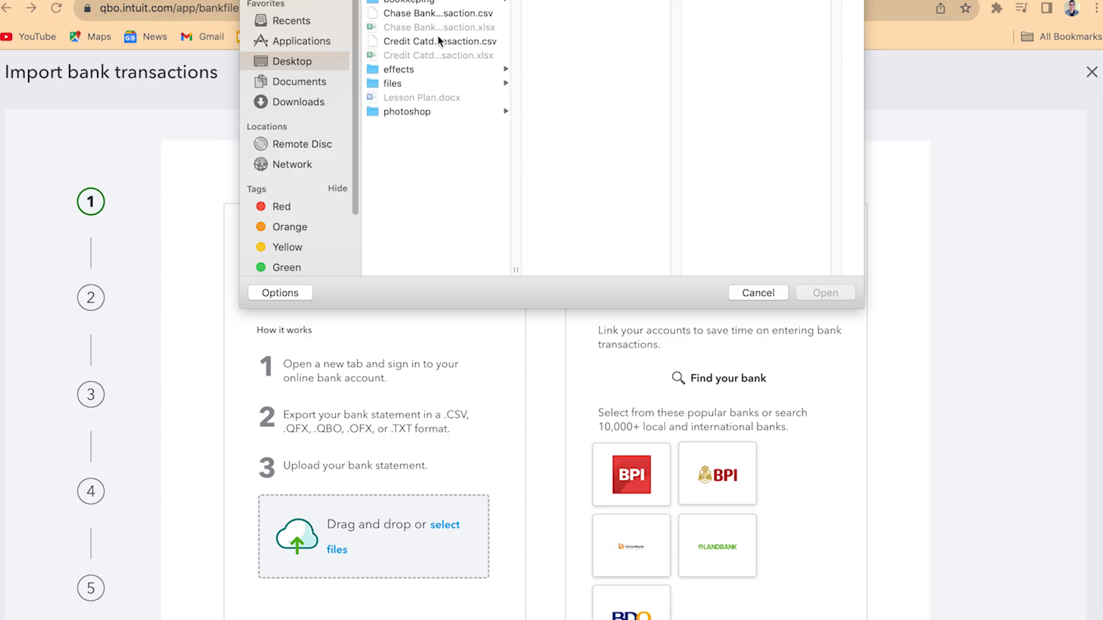
click(439, 41)
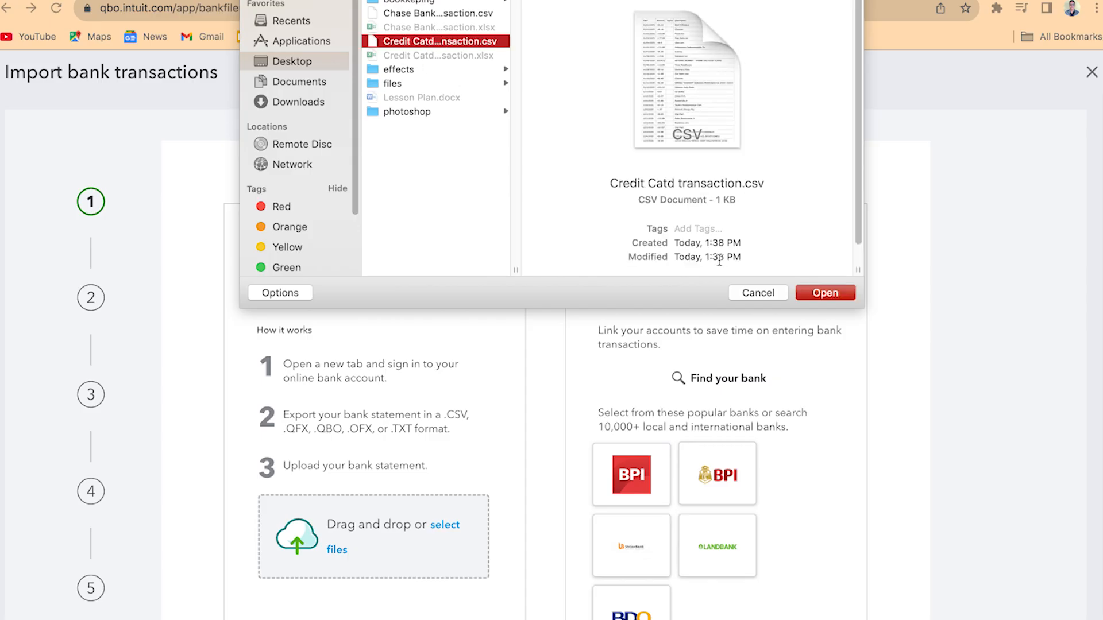
click(829, 294)
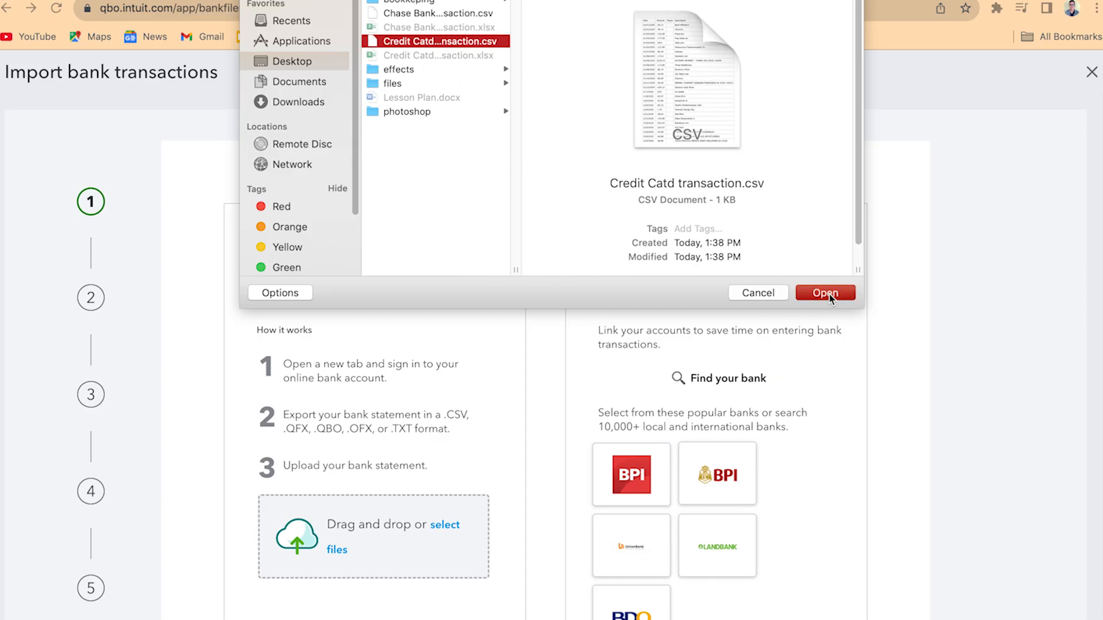
scroll(712, 571, down, 2)
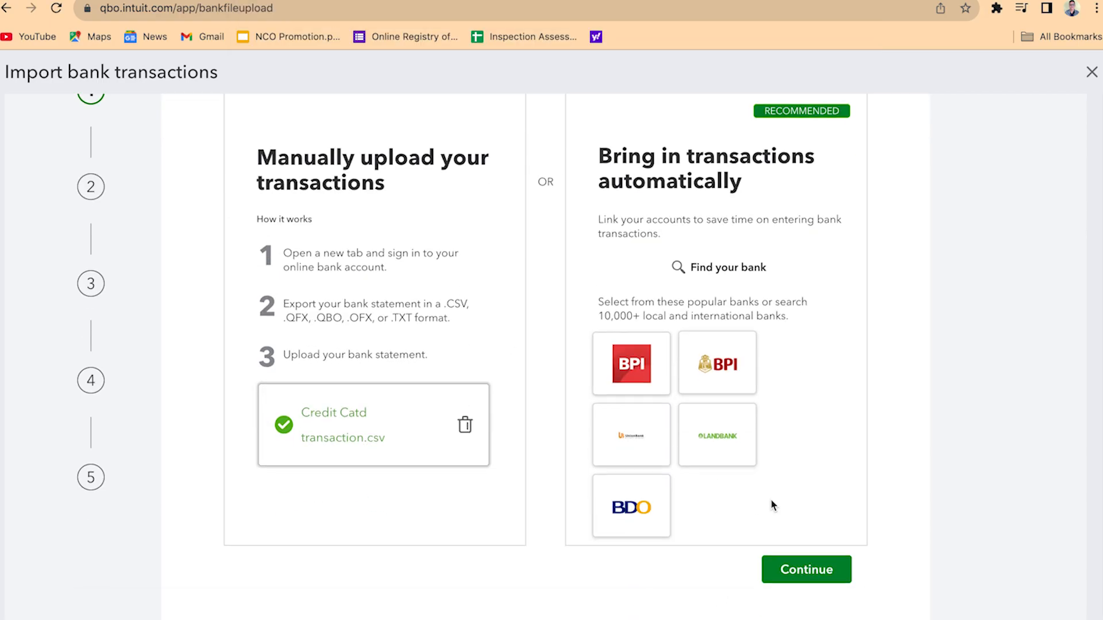
click(818, 573)
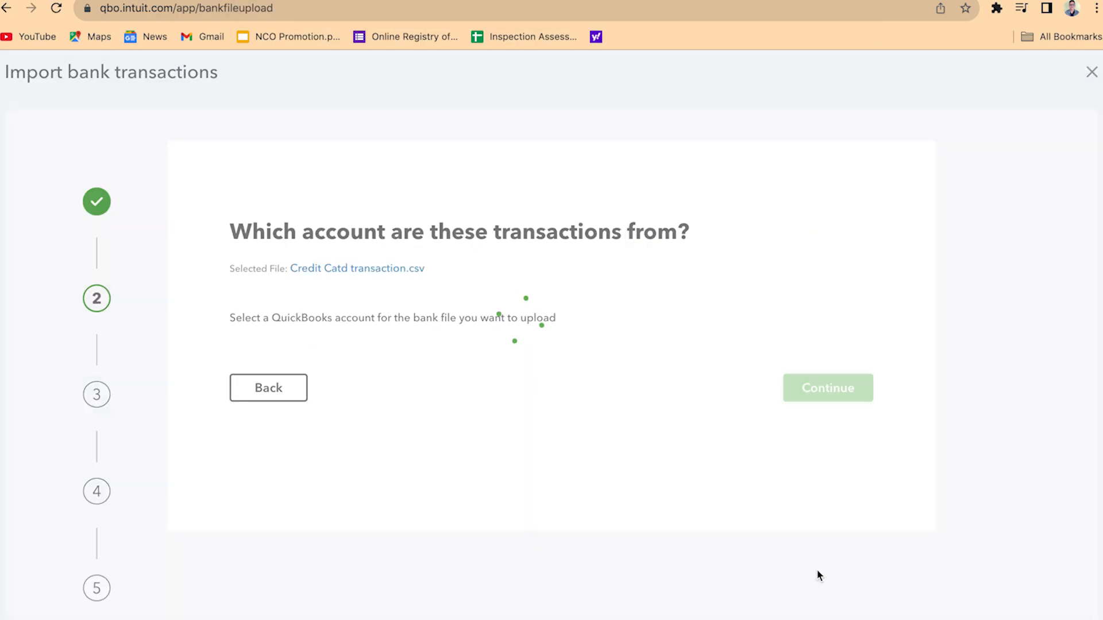
Assign the uploaded file to the Citi CC credit card account and continue to the file setup
click(598, 357)
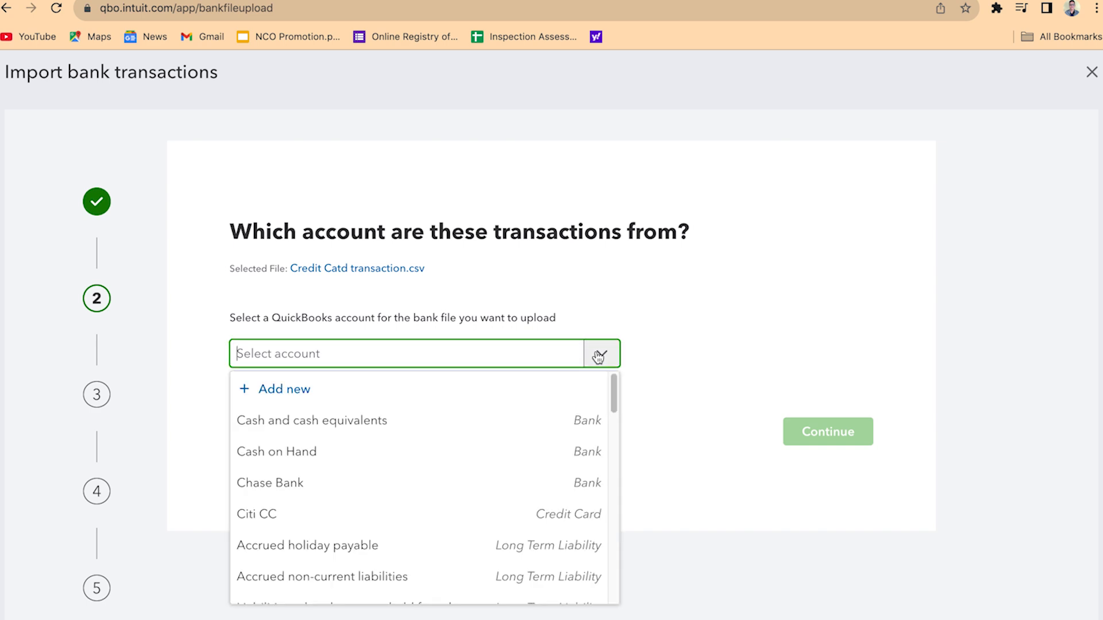
click(297, 515)
click(845, 438)
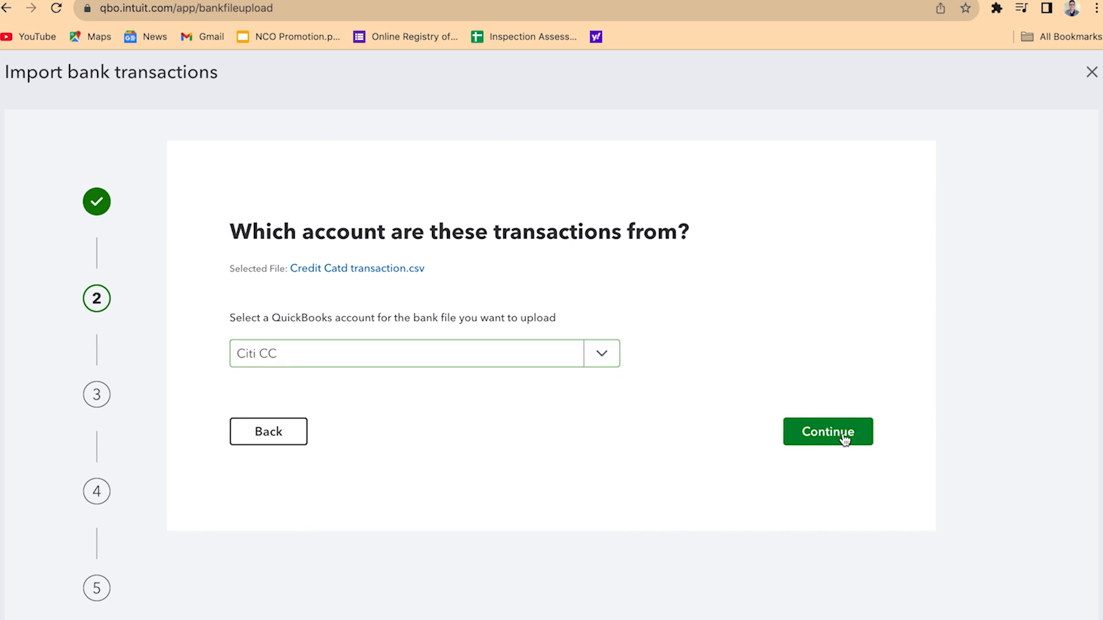
Set the file's date format to MM/dd/yyyy
scroll(465, 316, down, 3)
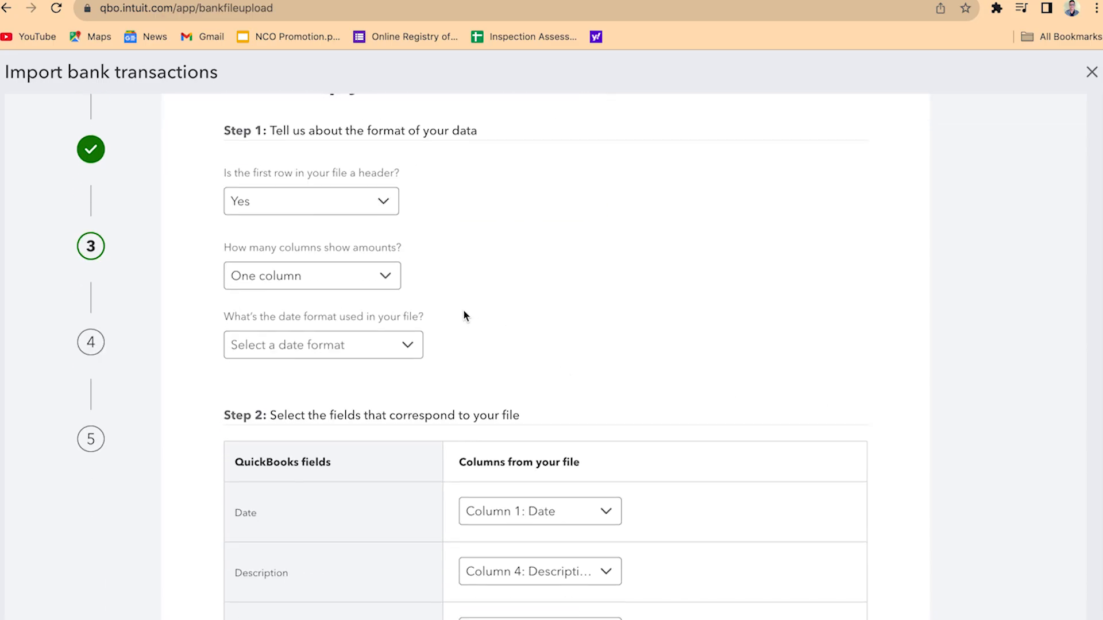
click(399, 350)
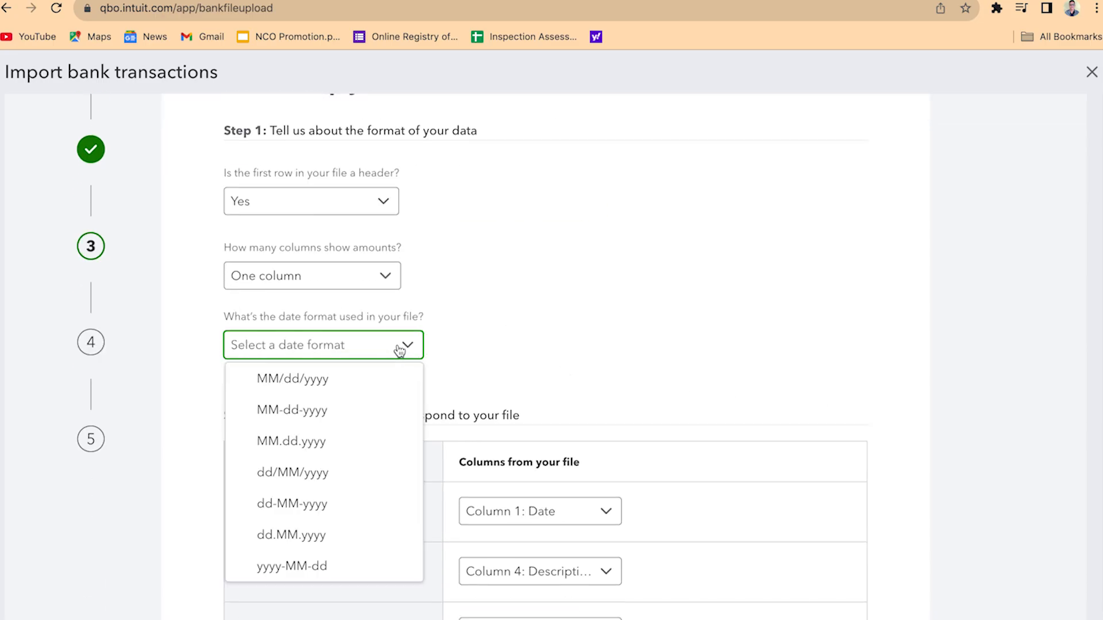
click(315, 391)
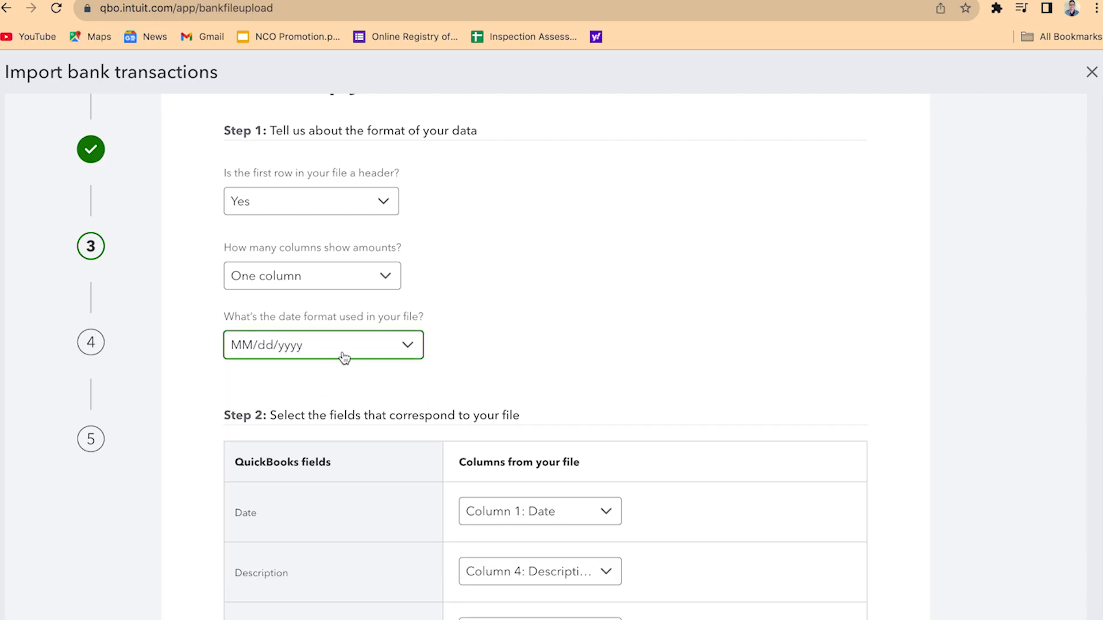
Review the file format answers and the column choices mapped to Date, Description and Amount
scroll(523, 335, down, 1)
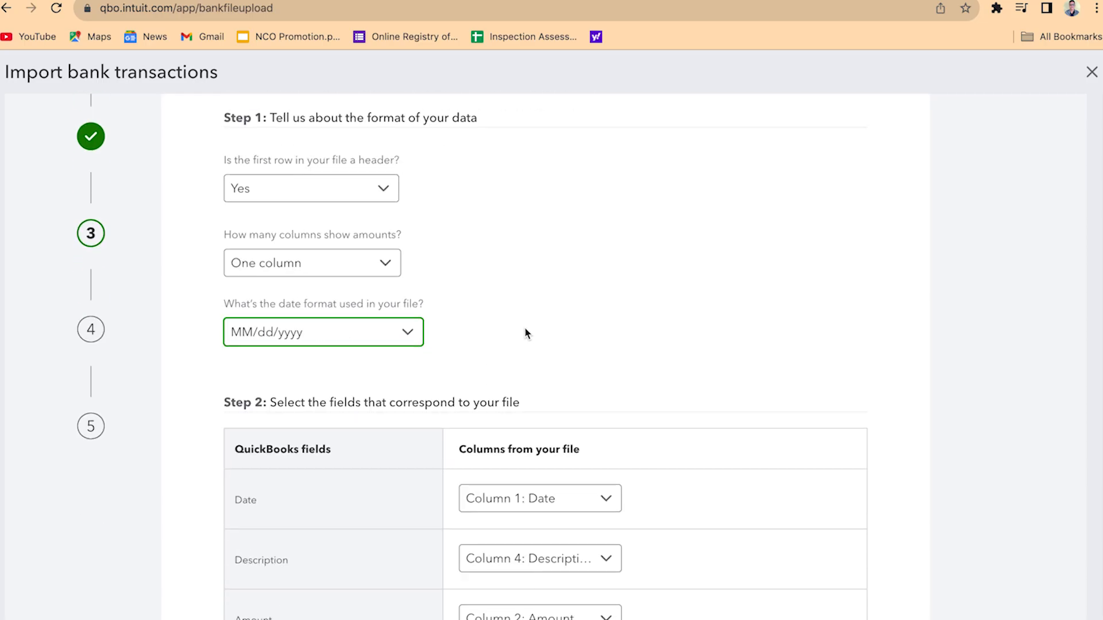
scroll(526, 333, up, 2)
scroll(525, 326, up, 1)
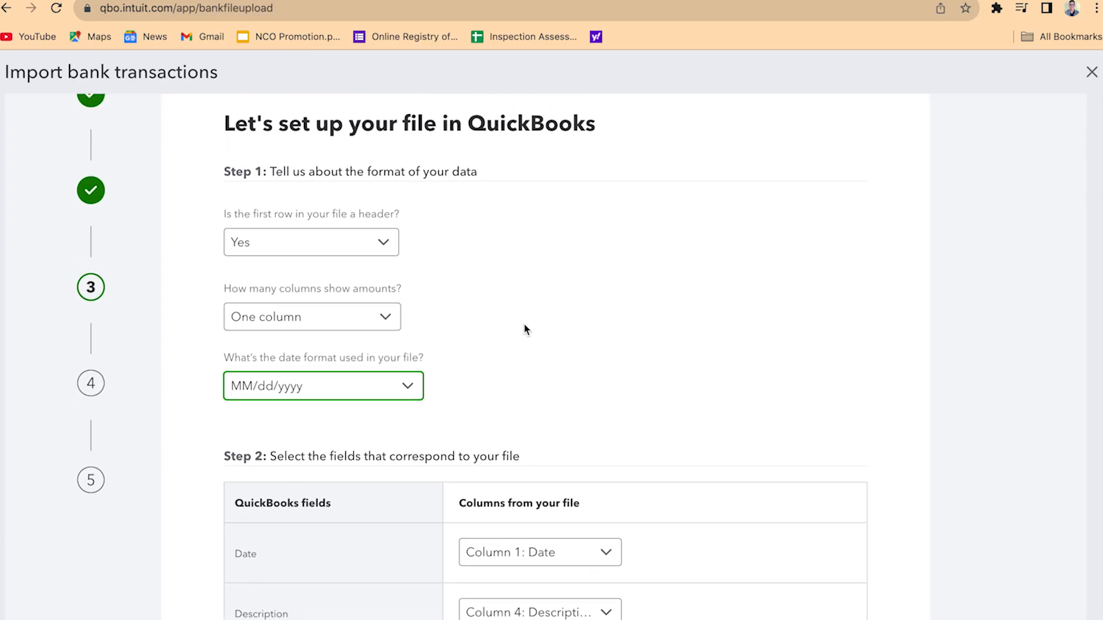
scroll(523, 325, down, 1)
scroll(526, 329, down, 3)
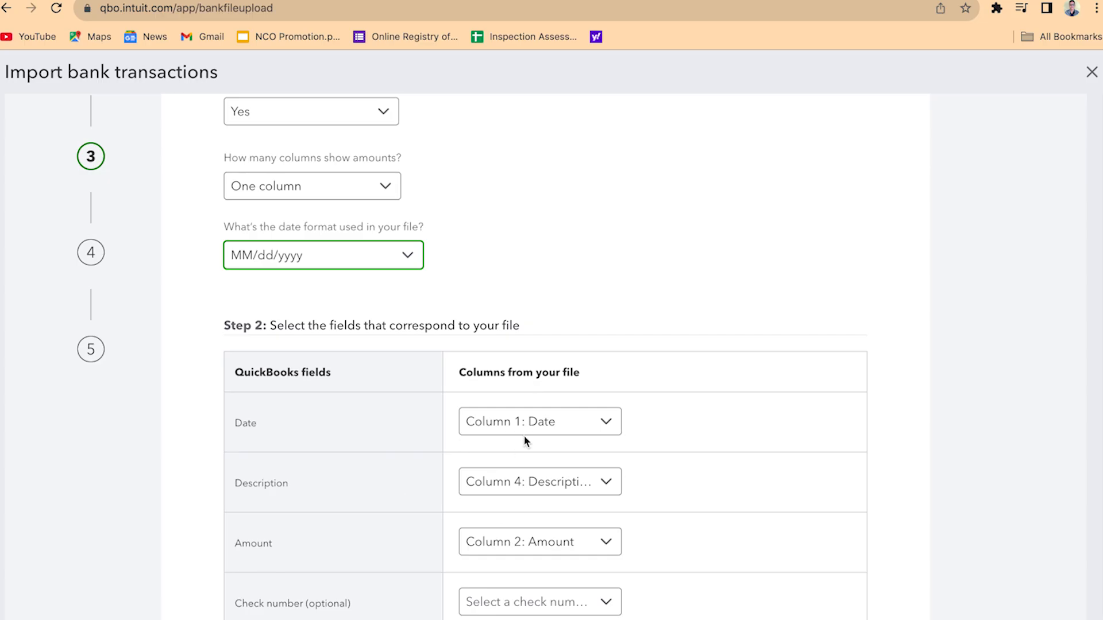
click(598, 434)
click(629, 454)
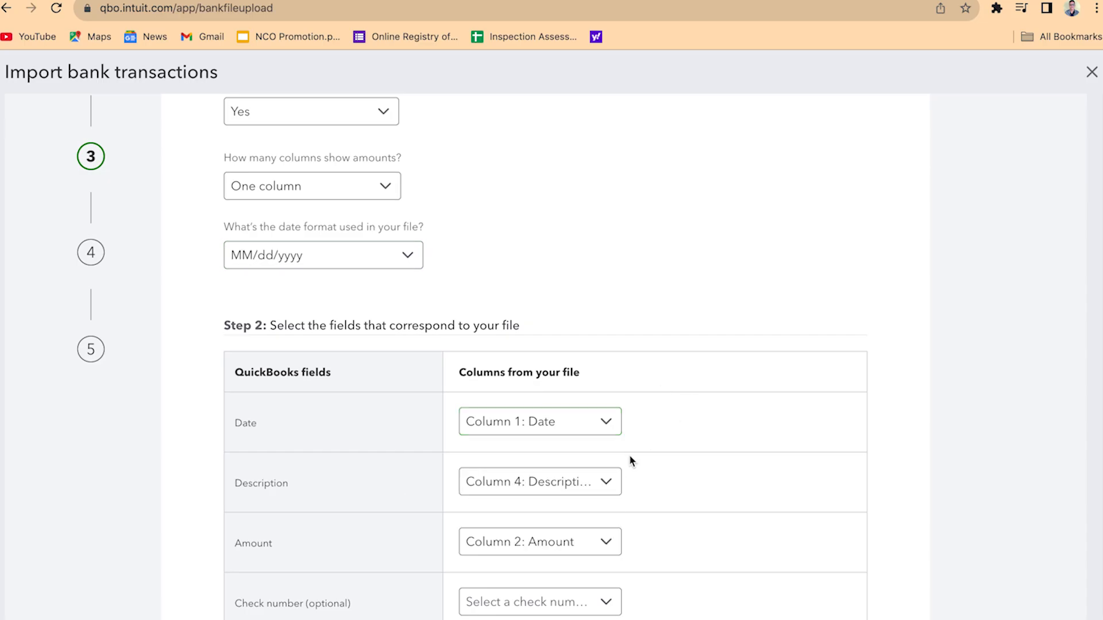
click(585, 491)
click(702, 475)
click(574, 544)
click(687, 495)
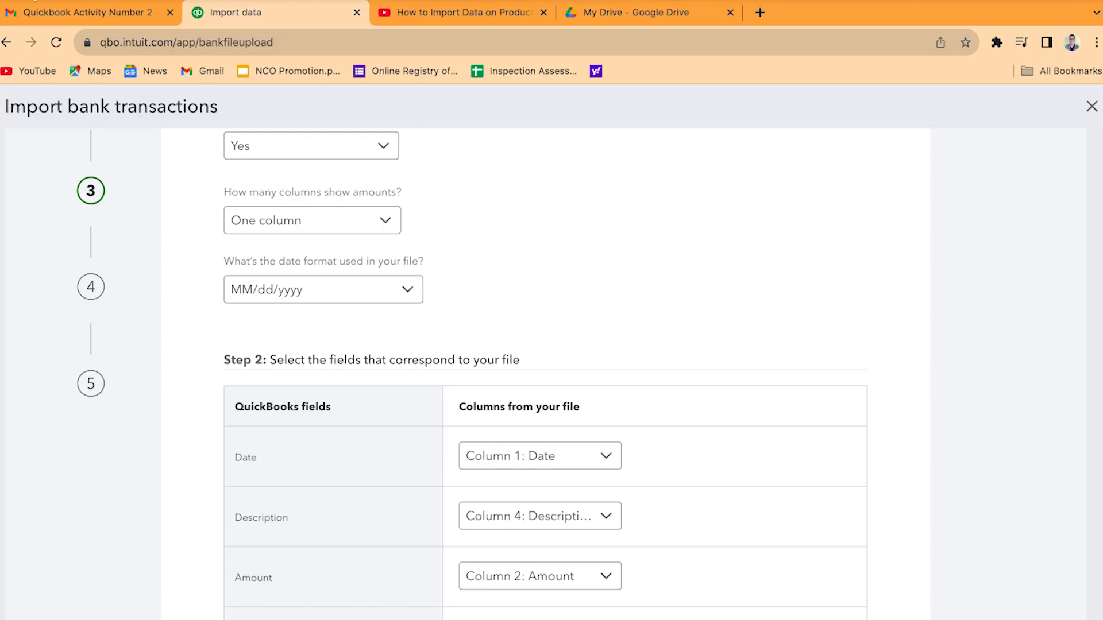
Open Credit Catd transaction.csv beside the browser and compare its Date, Amount and Description columns with the field mapping
click(33, 1)
drag(1097, 79, 695, 72)
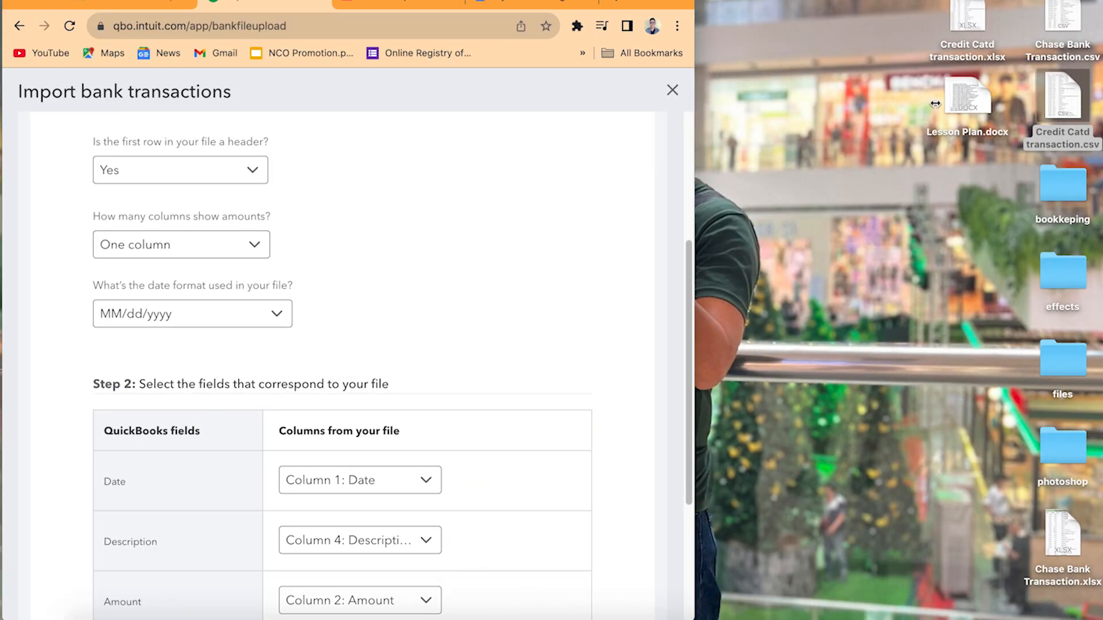
click(1066, 97)
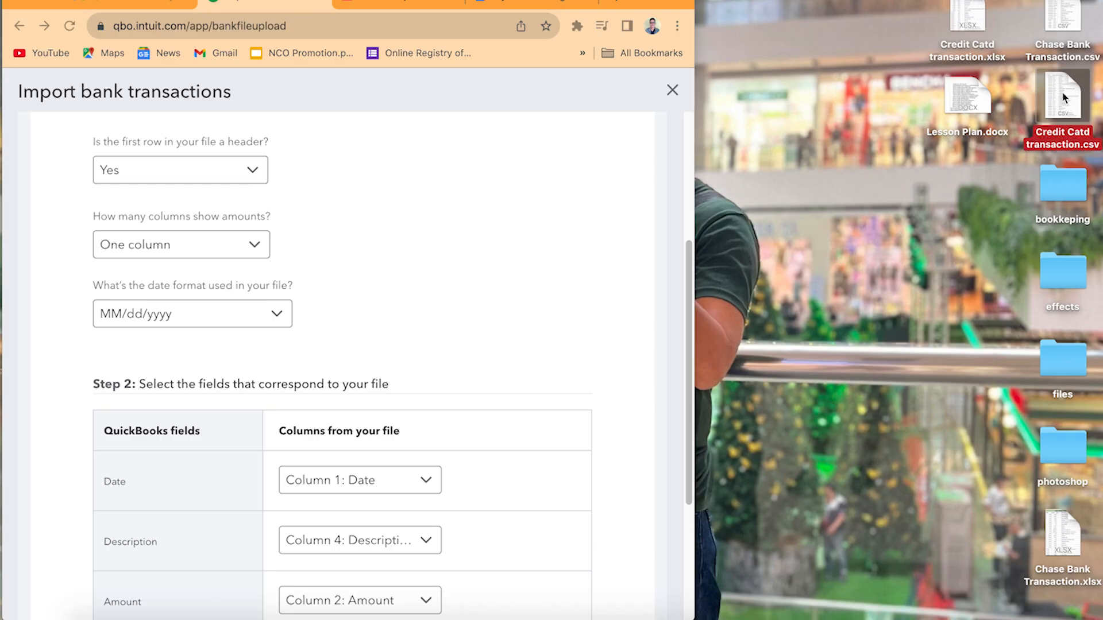
double_click(1064, 96)
drag(343, 1, 733, 2)
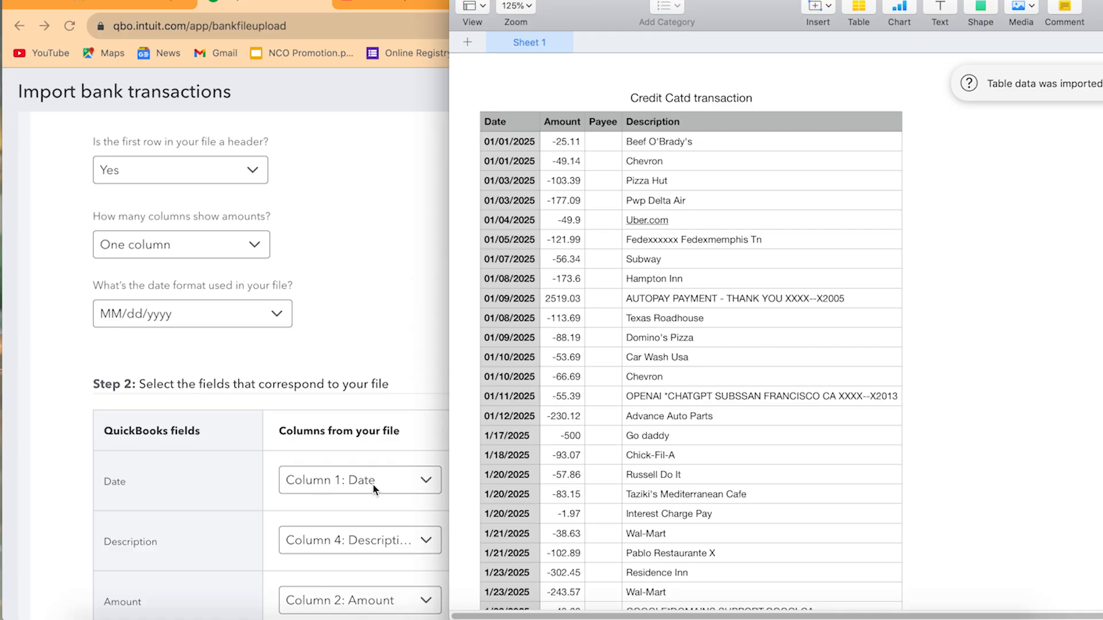
click(525, 144)
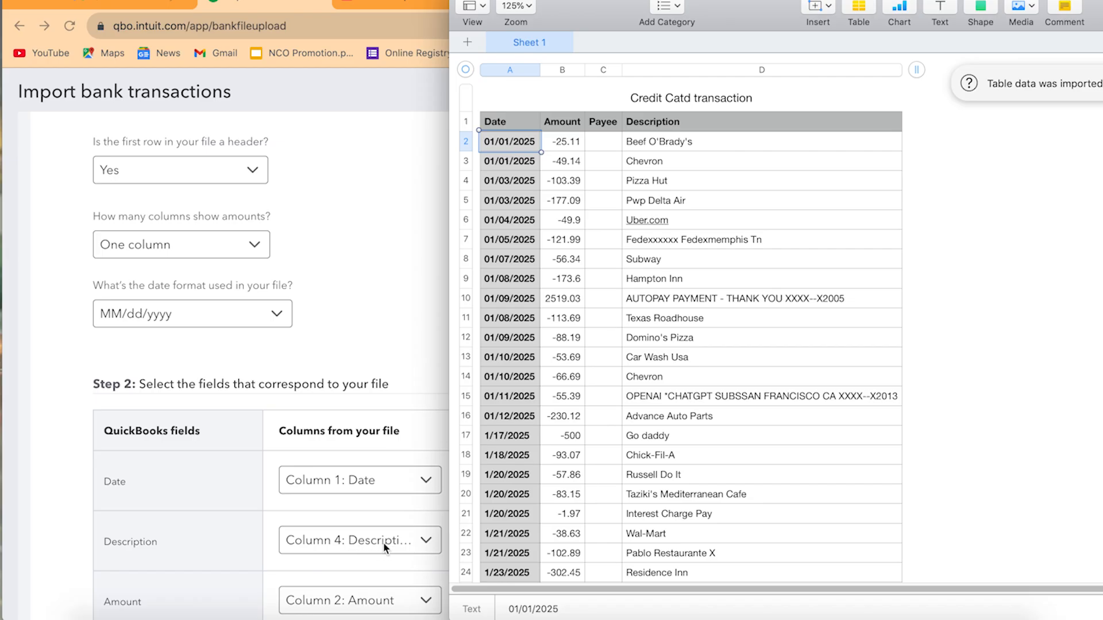
click(679, 145)
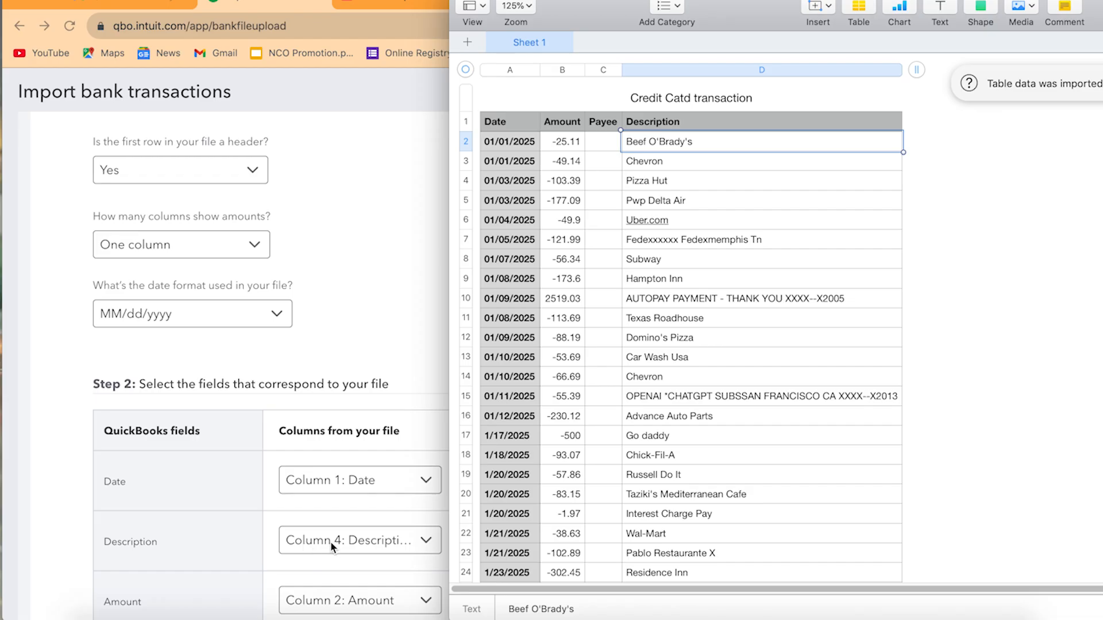
click(382, 610)
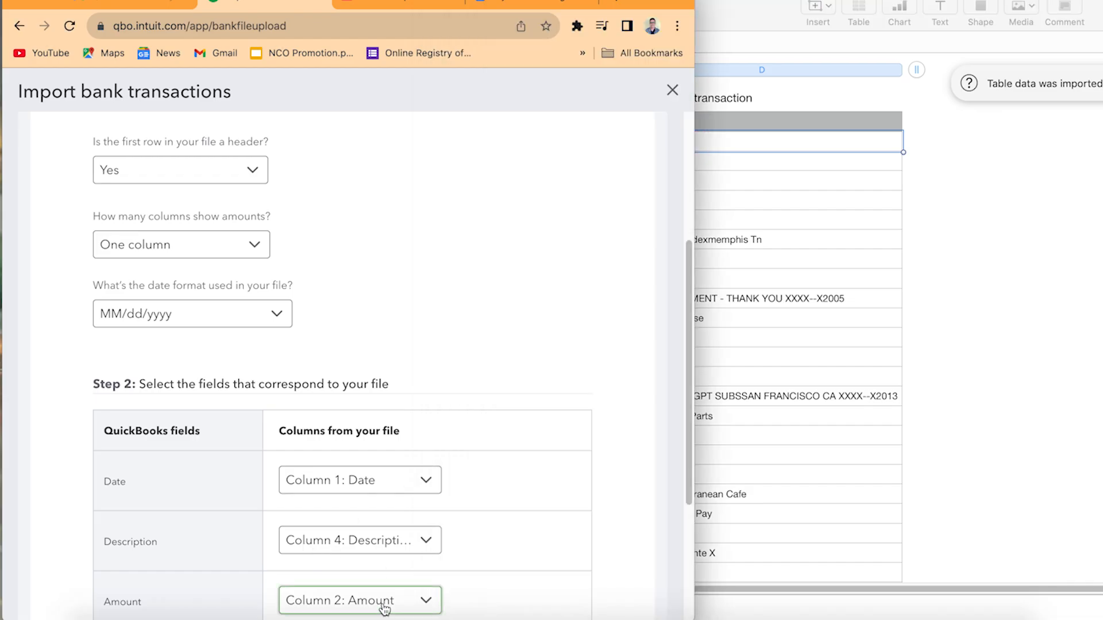
click(725, 379)
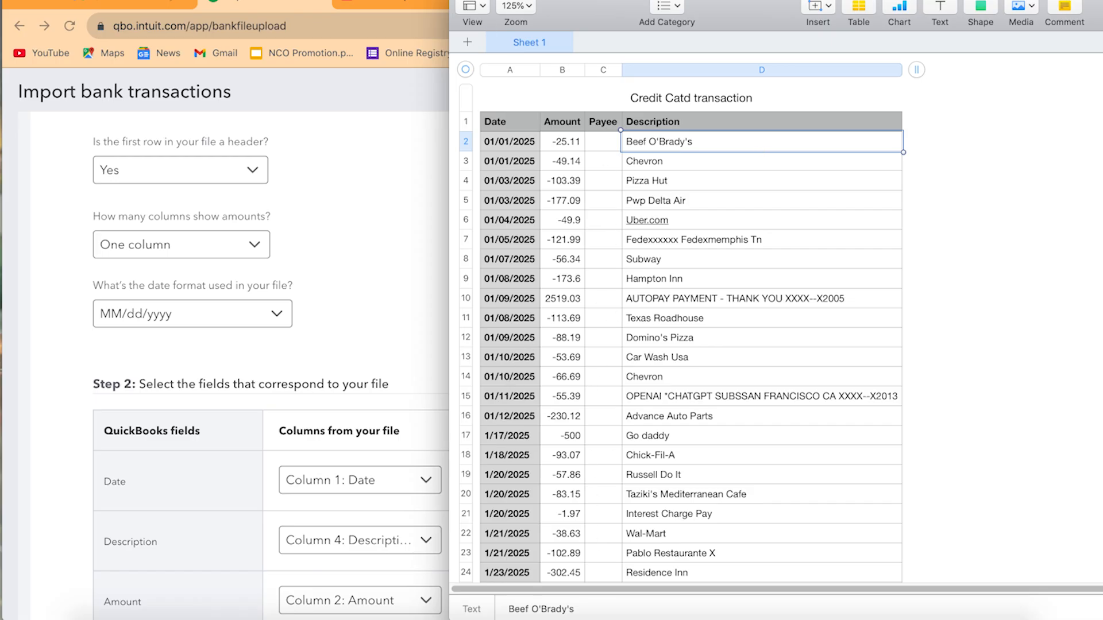
Close the CSV, return the browser to full screen, and continue with the existing column mapping
click(460, 0)
click(51, 6)
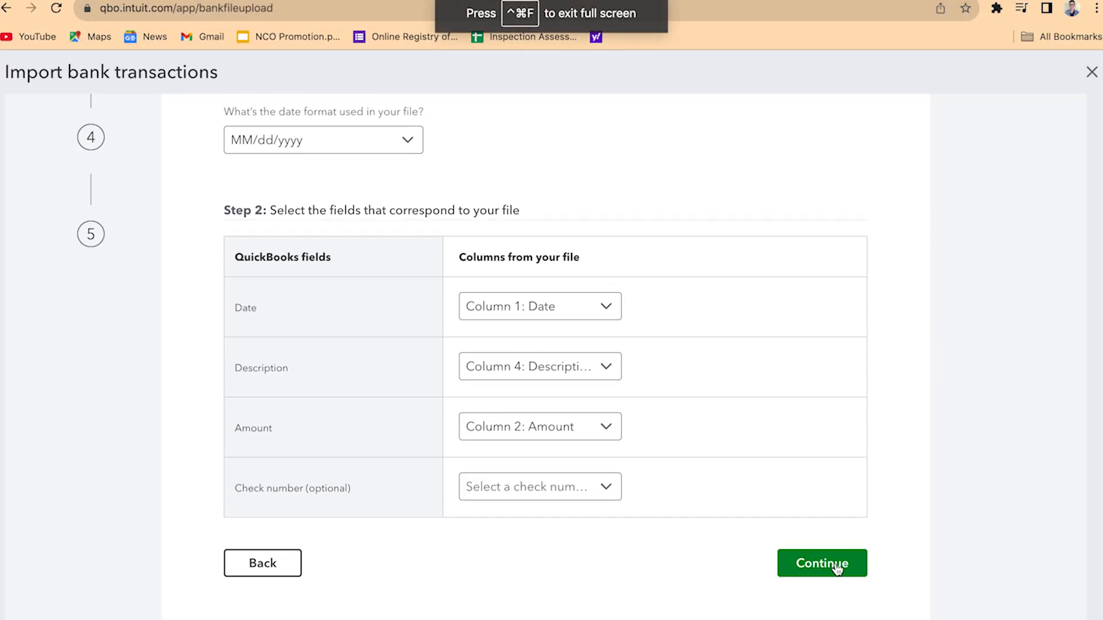
click(822, 563)
Review the listed credit card transactions and select all of them for import
scroll(552, 388, up, 3)
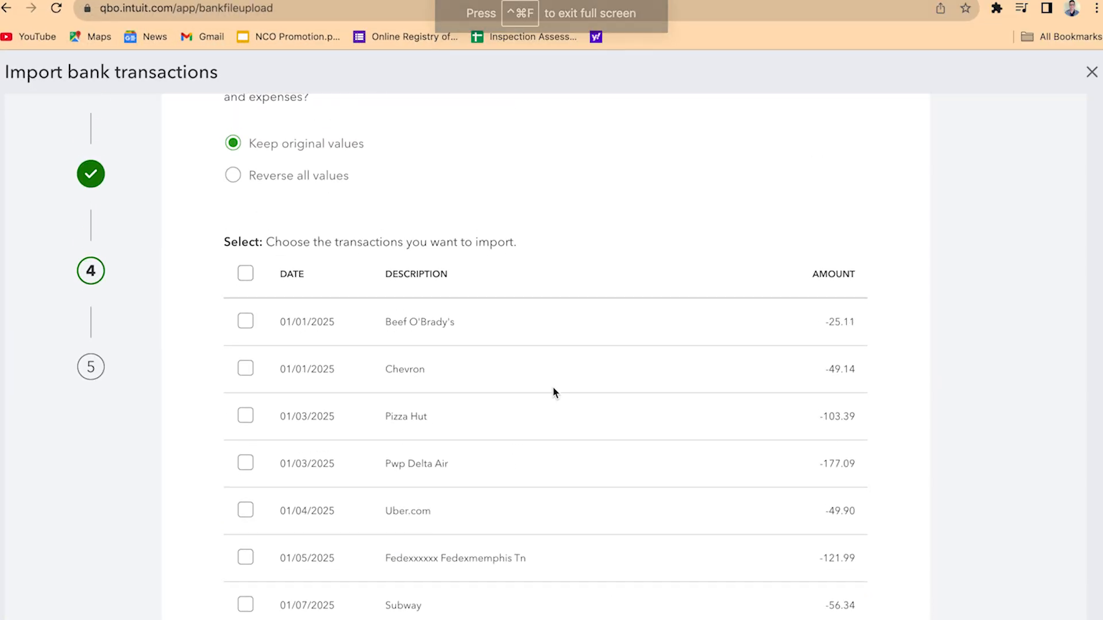
scroll(553, 391, up, 2)
scroll(554, 393, down, 12)
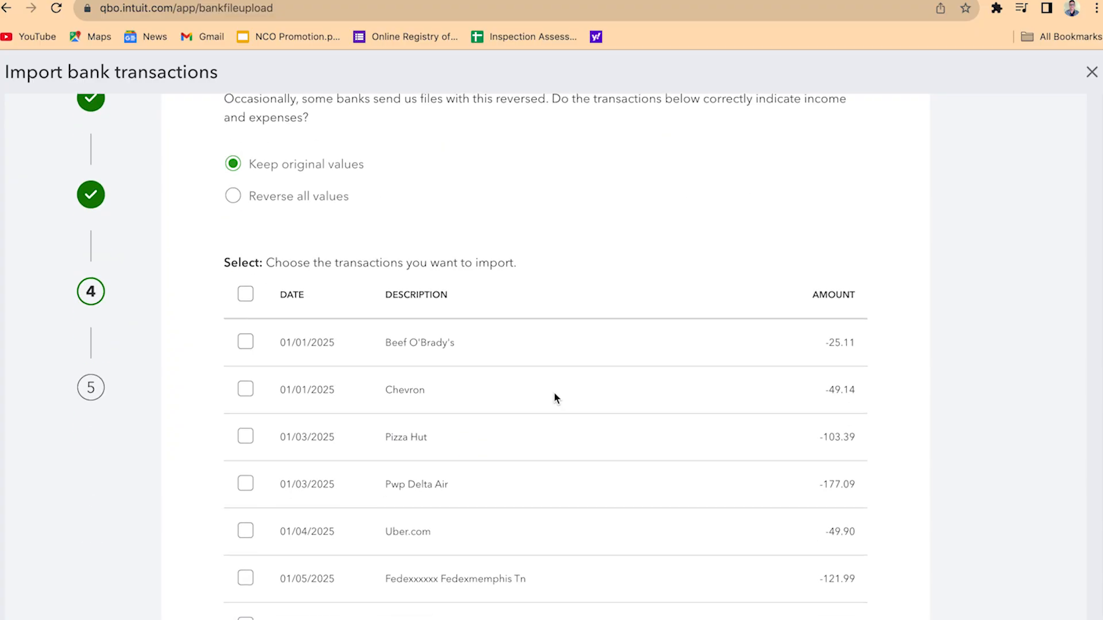
scroll(555, 396, down, 4)
scroll(557, 391, up, 10)
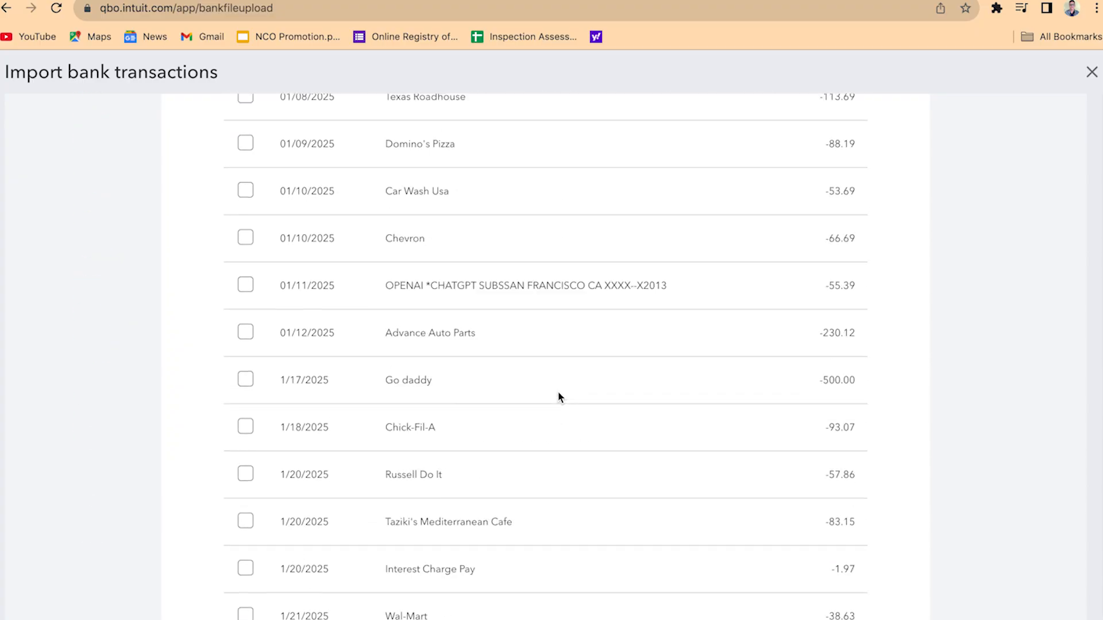
scroll(562, 395, up, 10)
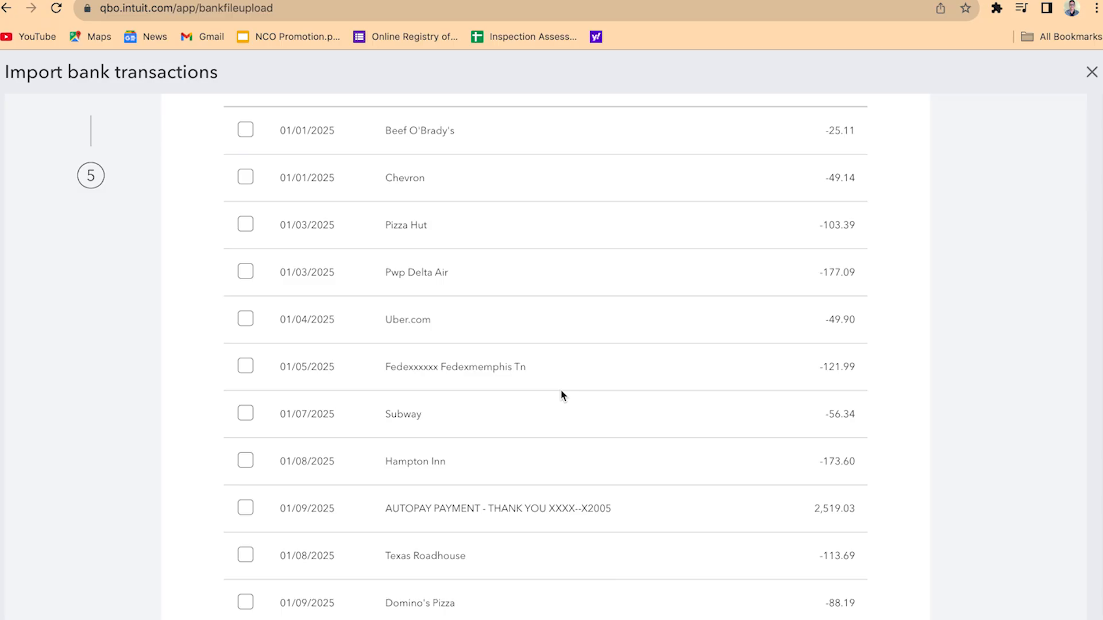
click(245, 396)
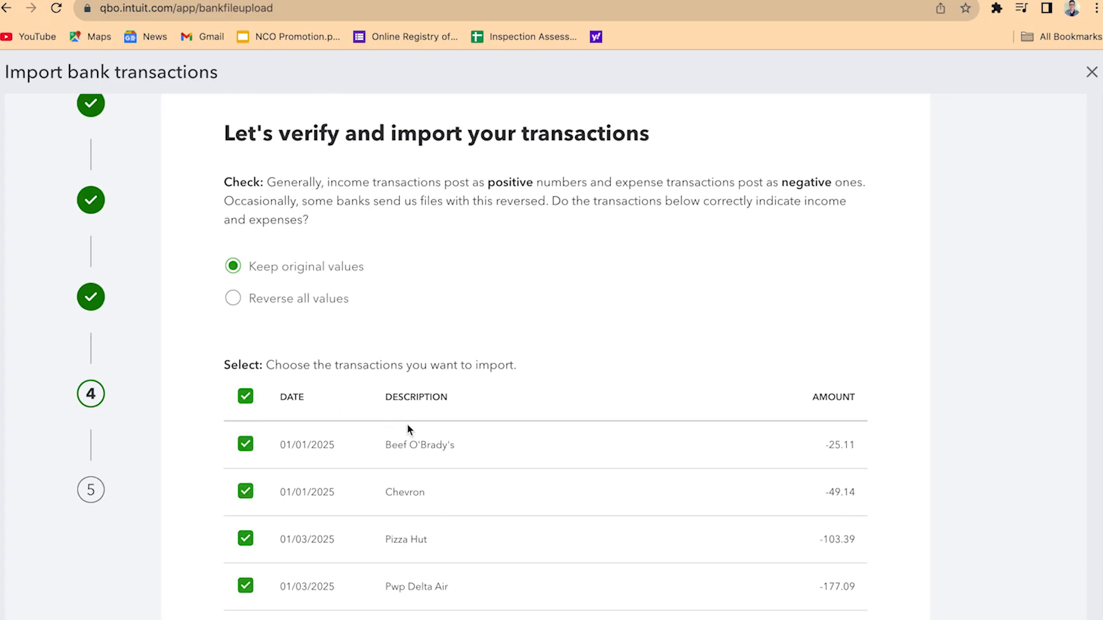
Continue with the selected transactions and confirm importing them into QuickBooks
scroll(484, 418, down, 8)
scroll(484, 418, down, 10)
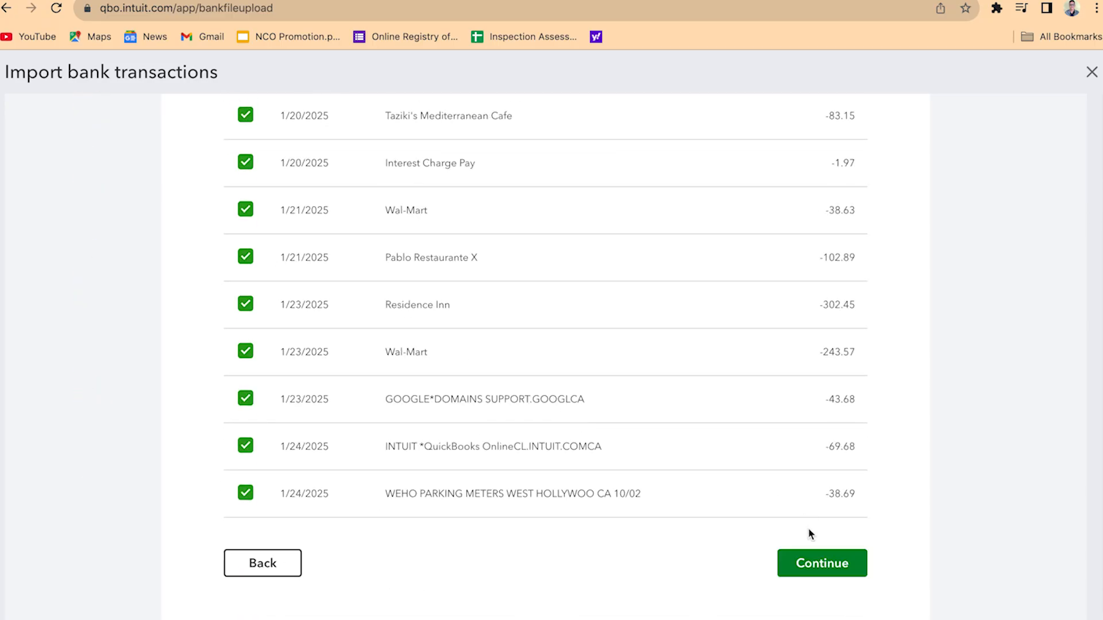
click(831, 571)
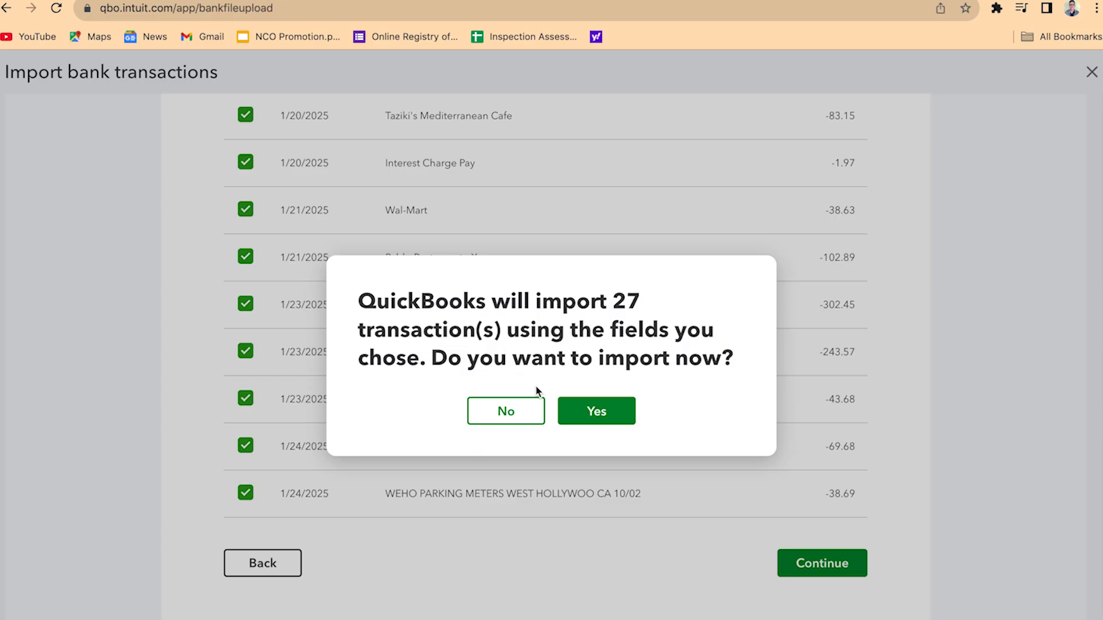
click(623, 416)
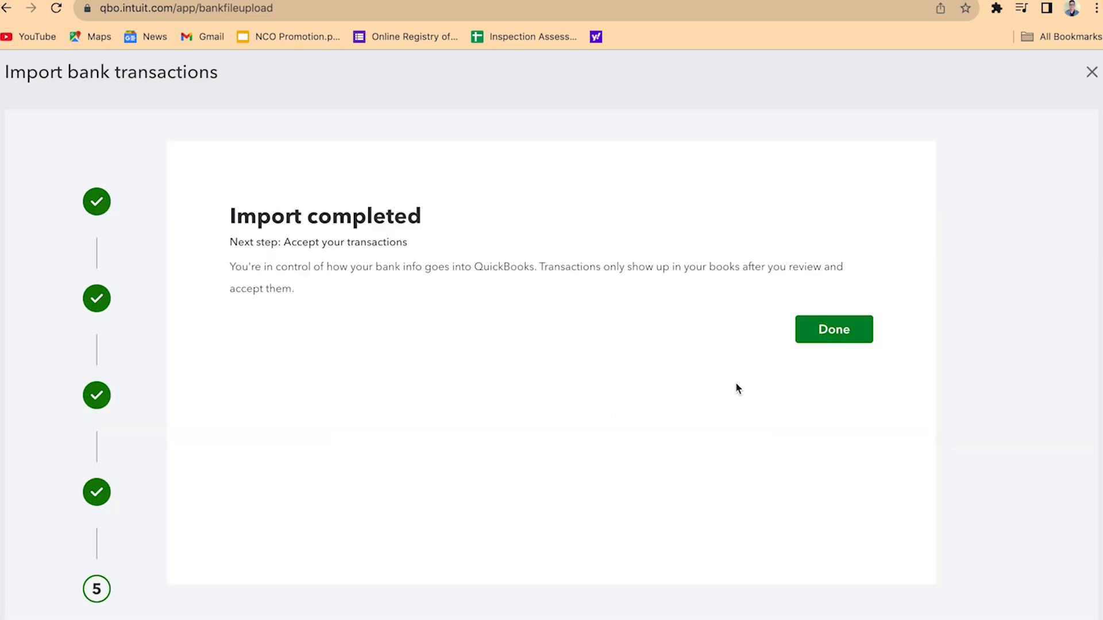
Finish the import wizard and dismiss the bank connection message on the Bank transactions page
click(827, 341)
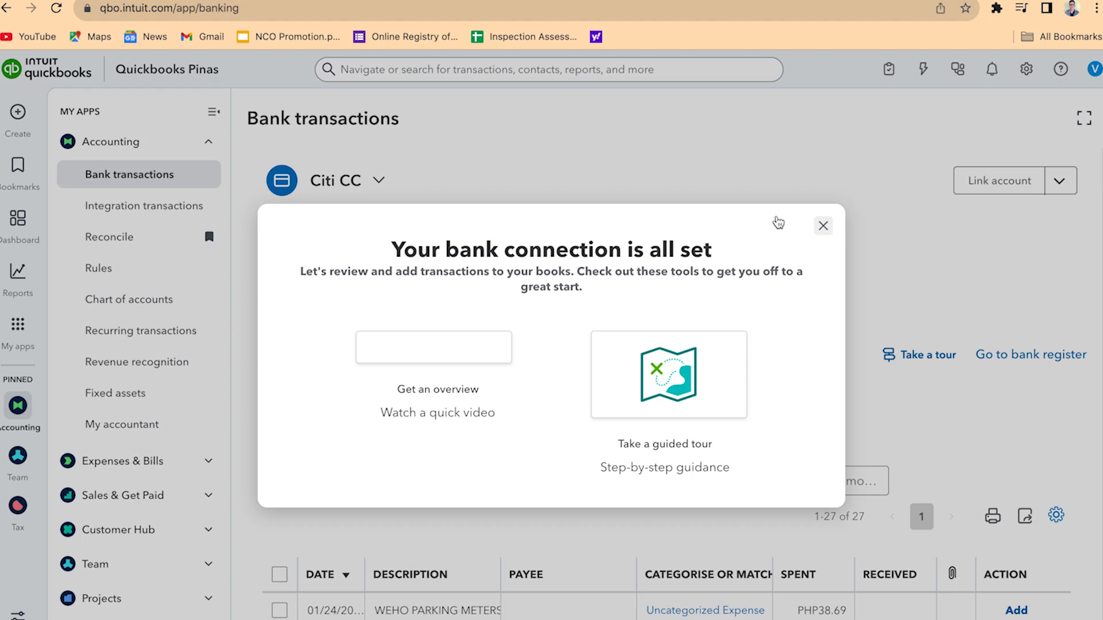
click(823, 226)
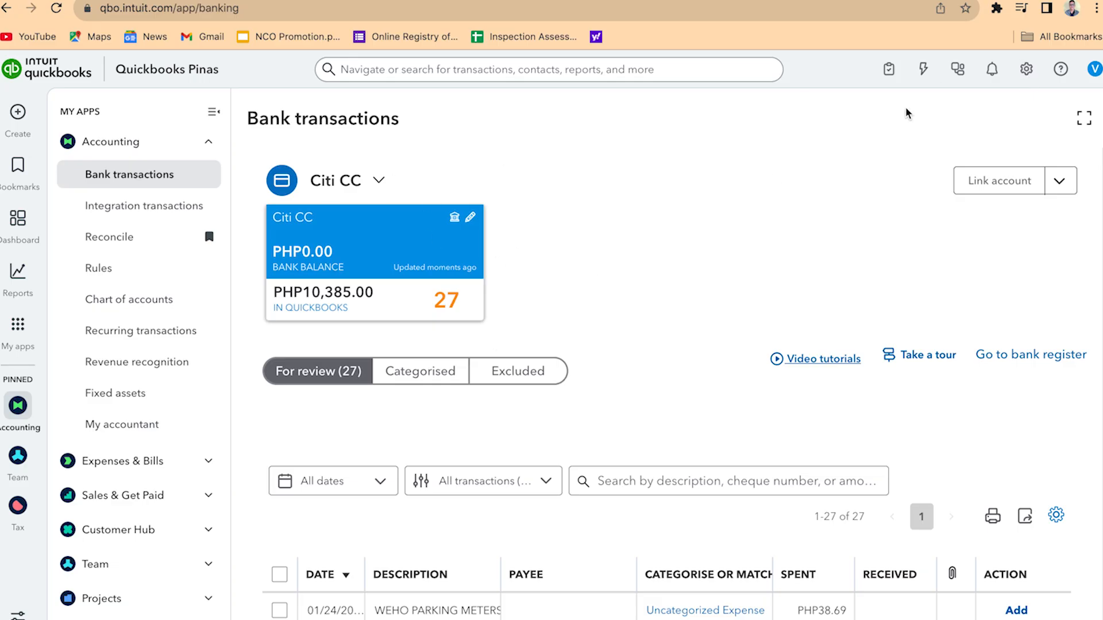
Start another bank data import, upload Chase Bank Transaction.csv from the Desktop, and continue to the account selection
click(1027, 72)
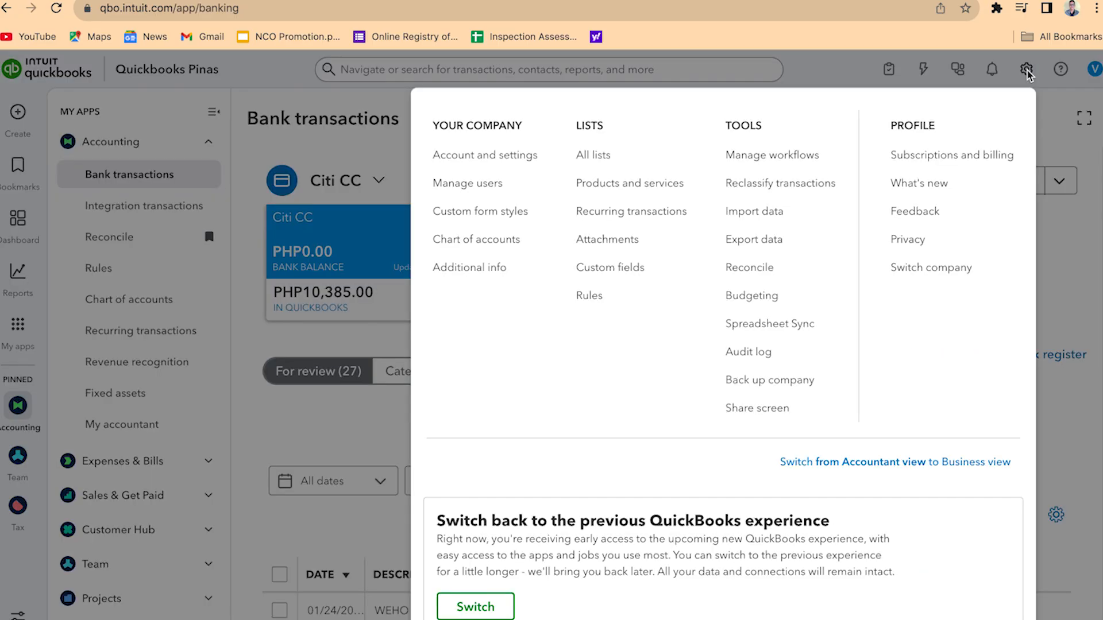
click(786, 214)
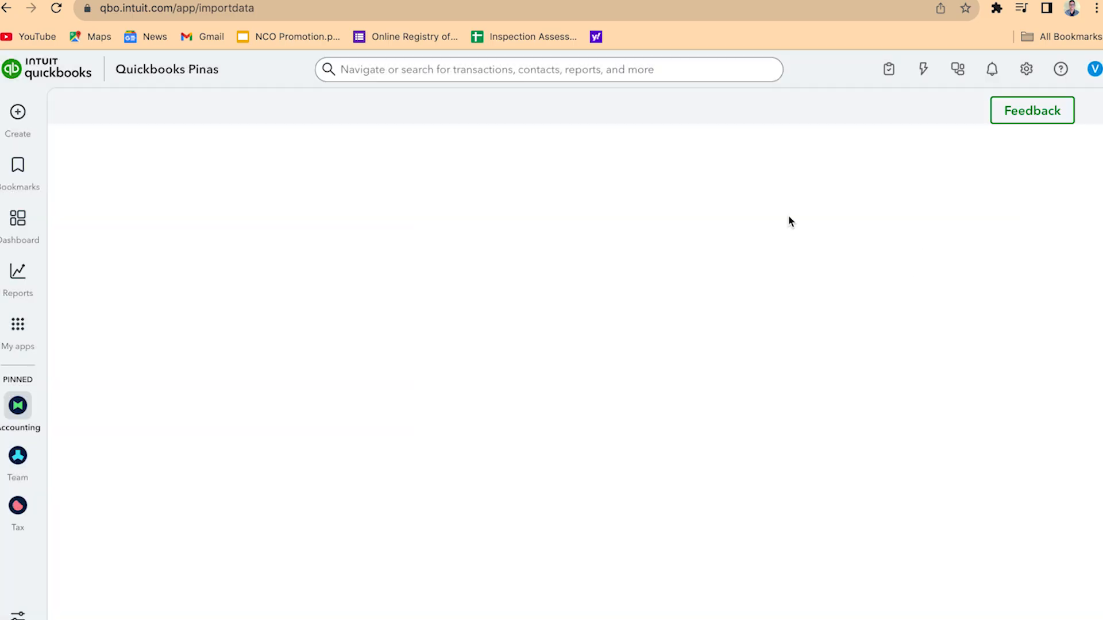
click(178, 324)
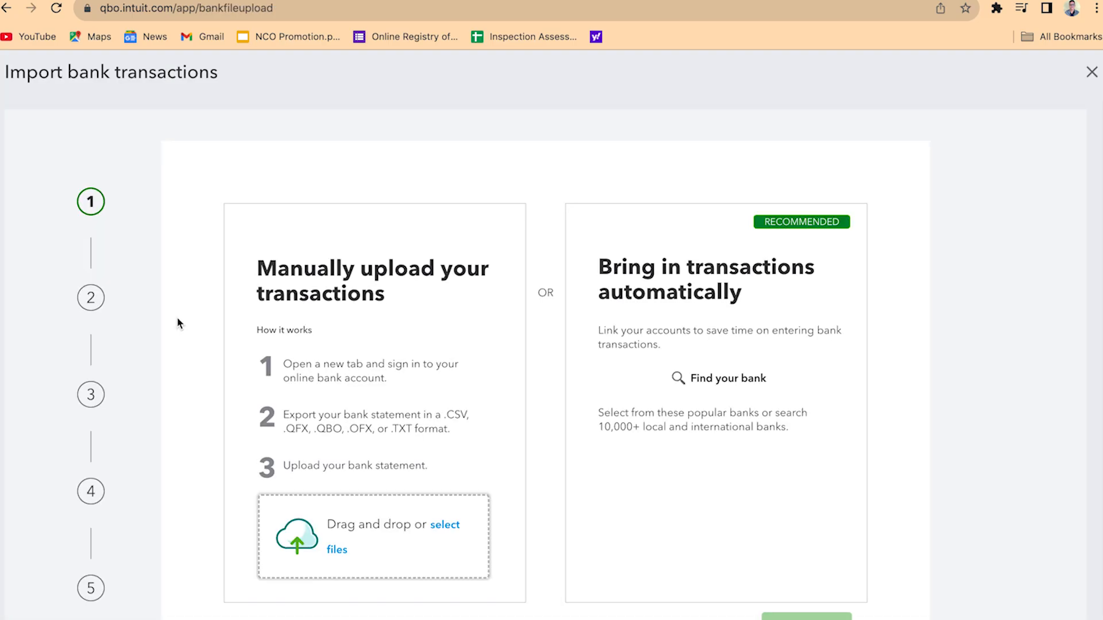
click(458, 535)
click(460, 13)
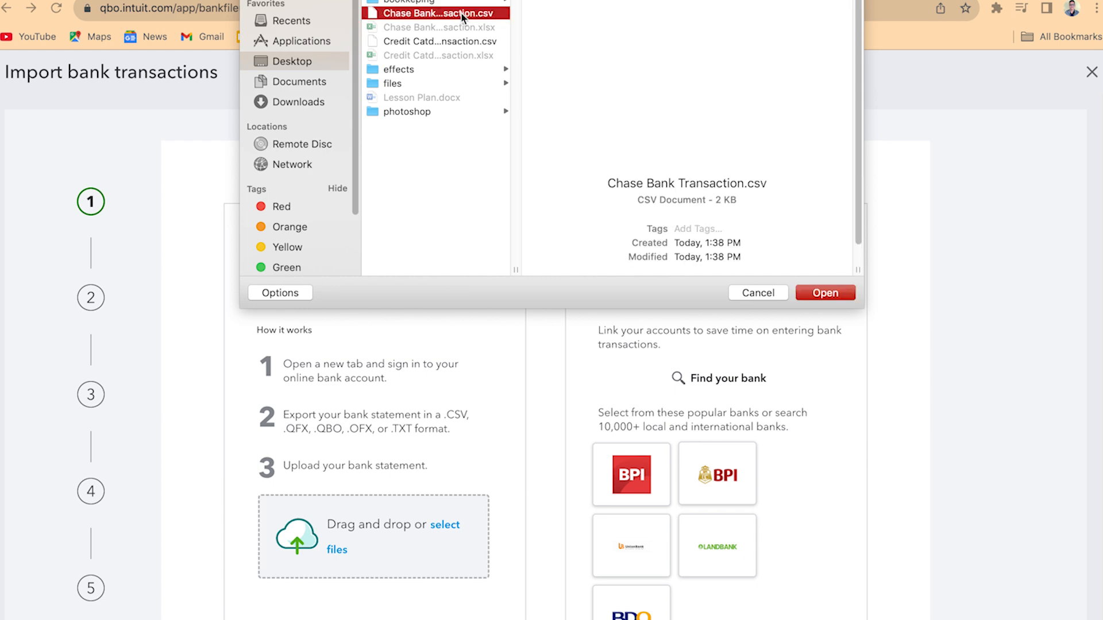
click(825, 293)
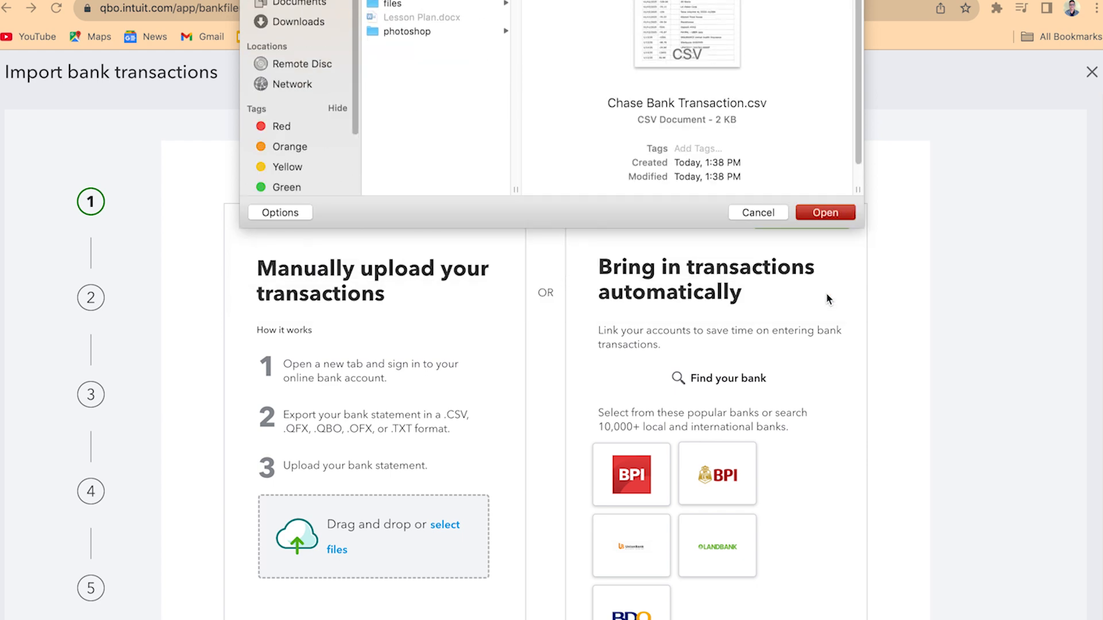
scroll(599, 438, down, 2)
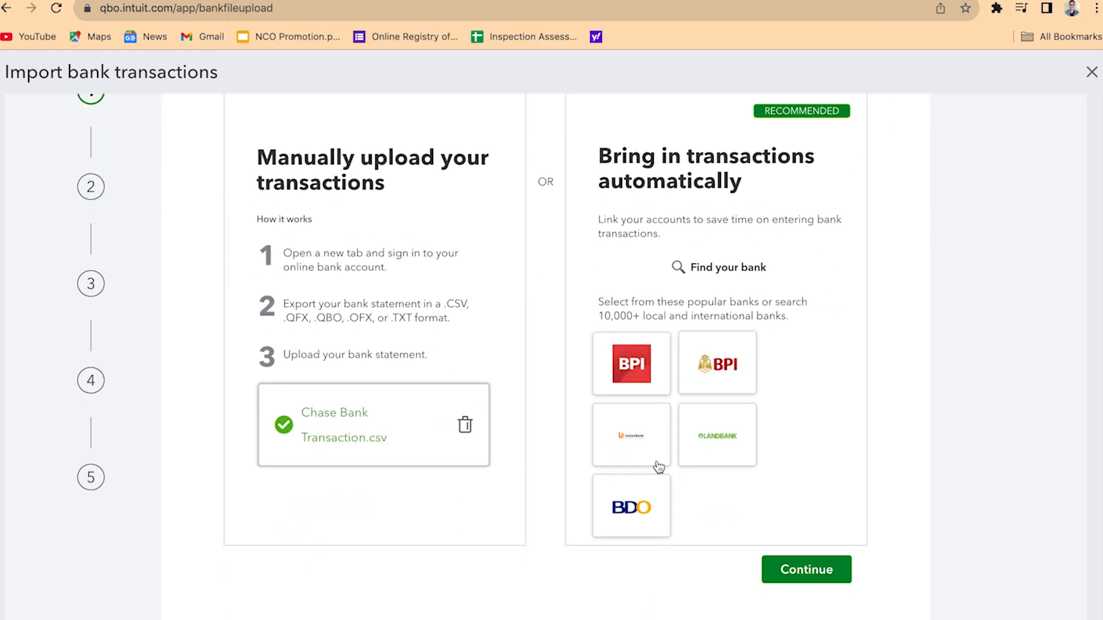
click(815, 571)
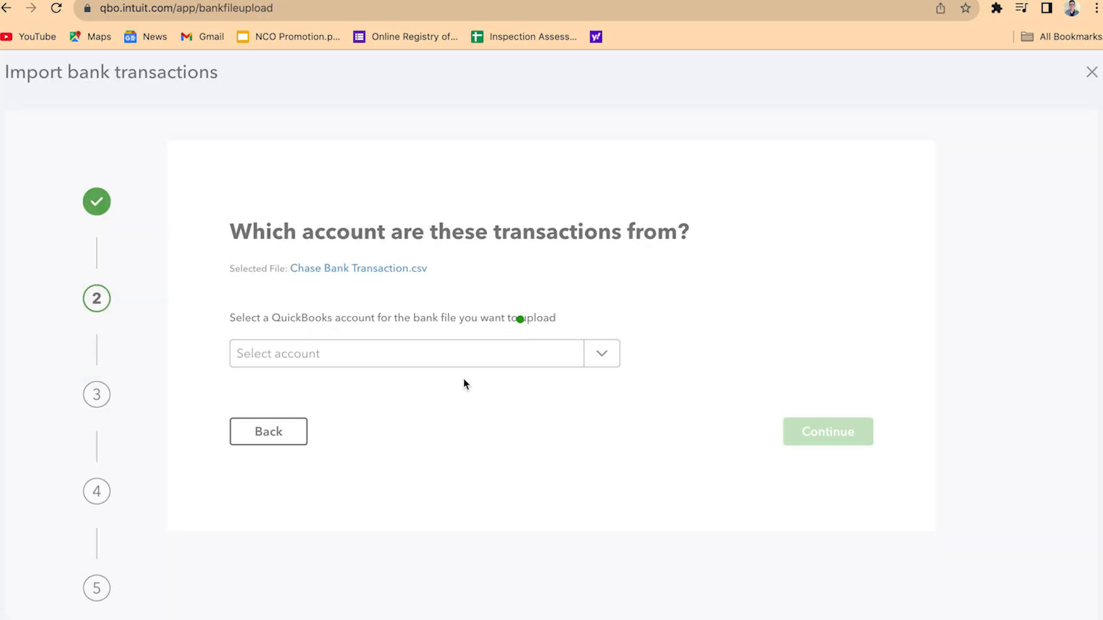
Choose the existing Chase Bank account as the destination for the uploaded transactions and continue
click(607, 360)
click(364, 354)
text(chase)
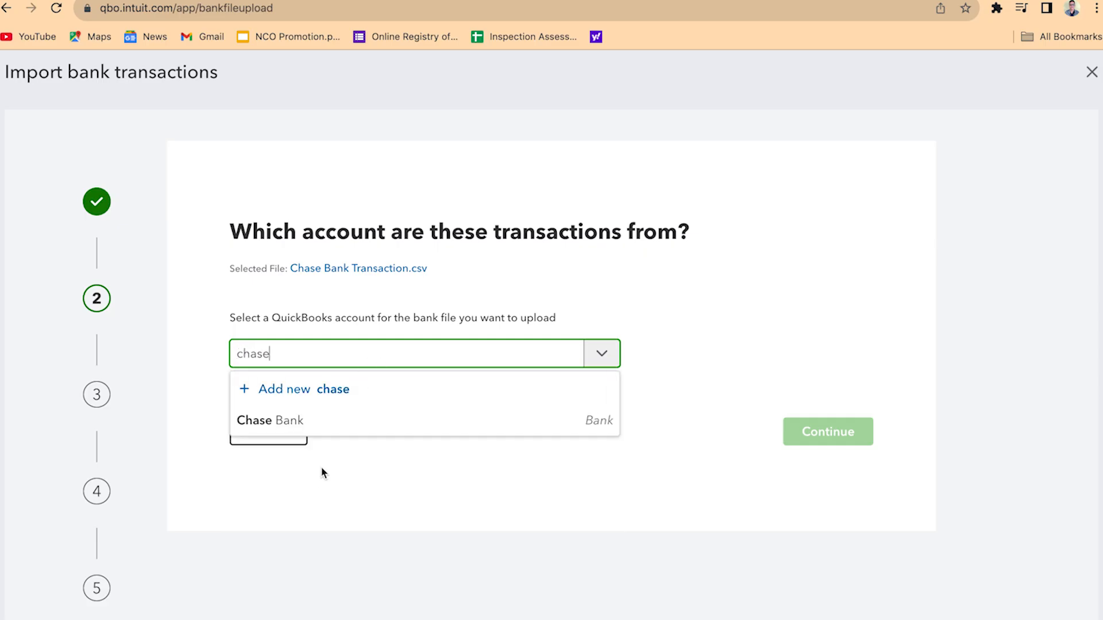
click(329, 420)
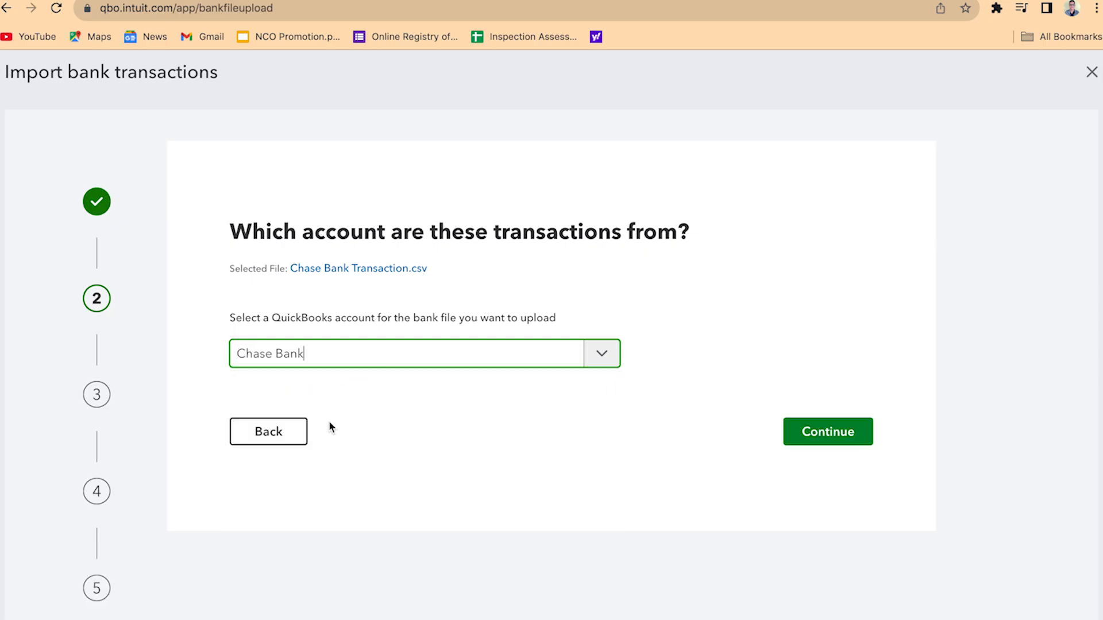
click(831, 437)
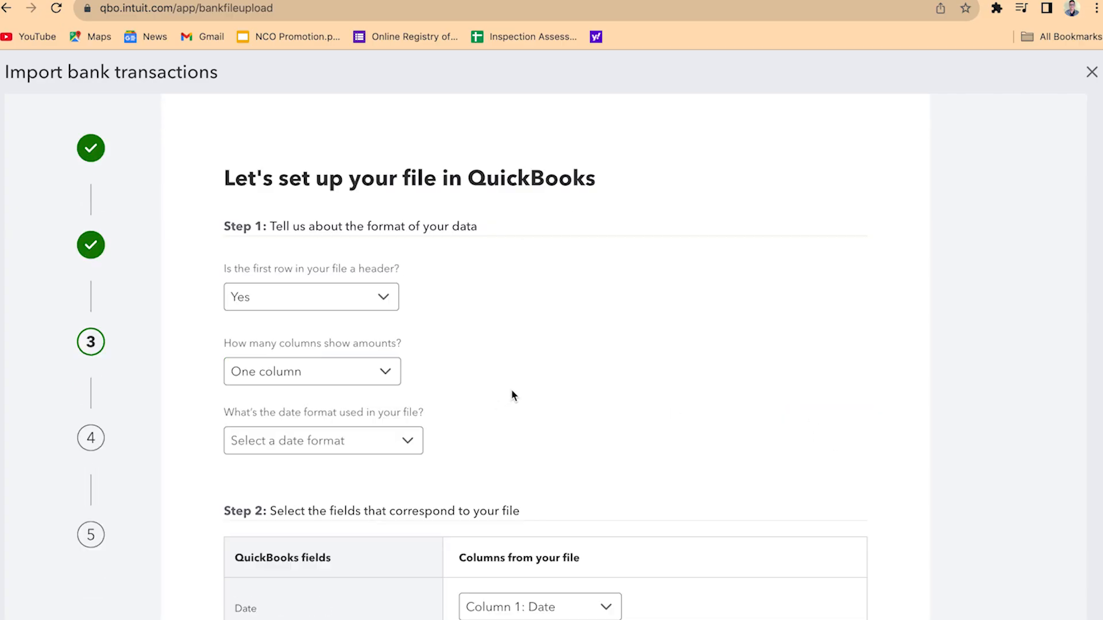
Set the file's date format to MM/dd/yyyy, check the column mapping, and continue
scroll(512, 394, down, 3)
click(403, 340)
click(322, 374)
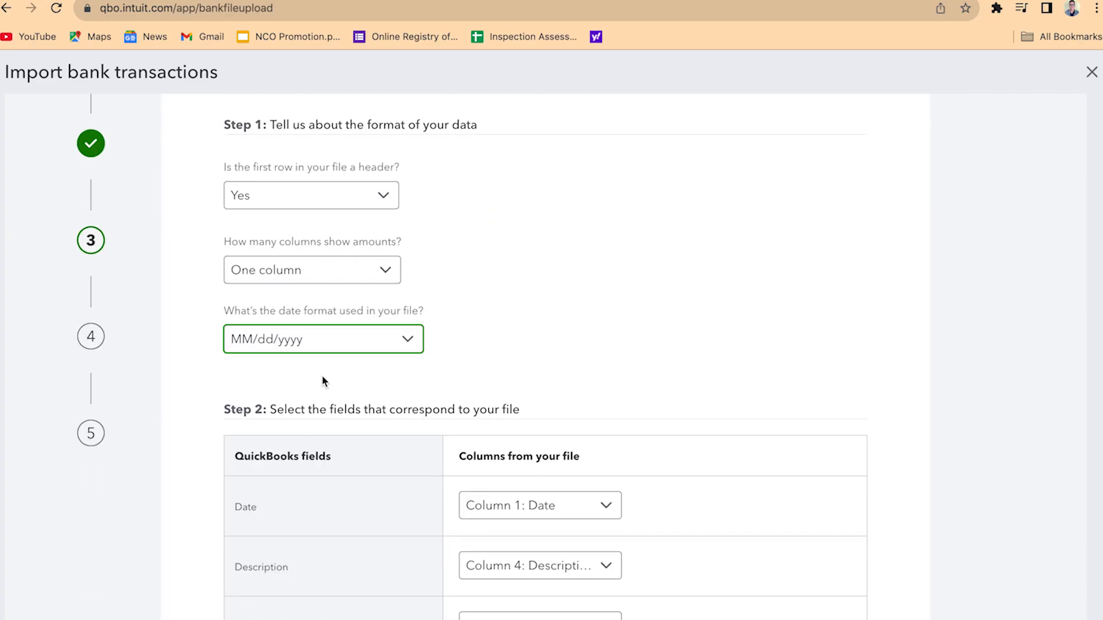
scroll(602, 345, down, 4)
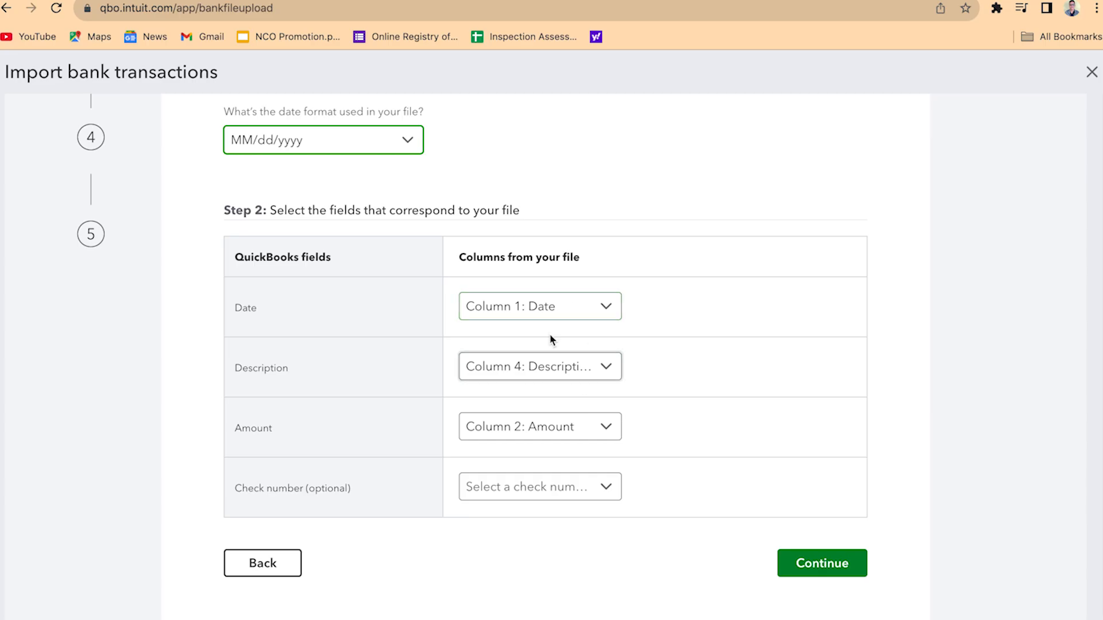
scroll(554, 368, up, 1)
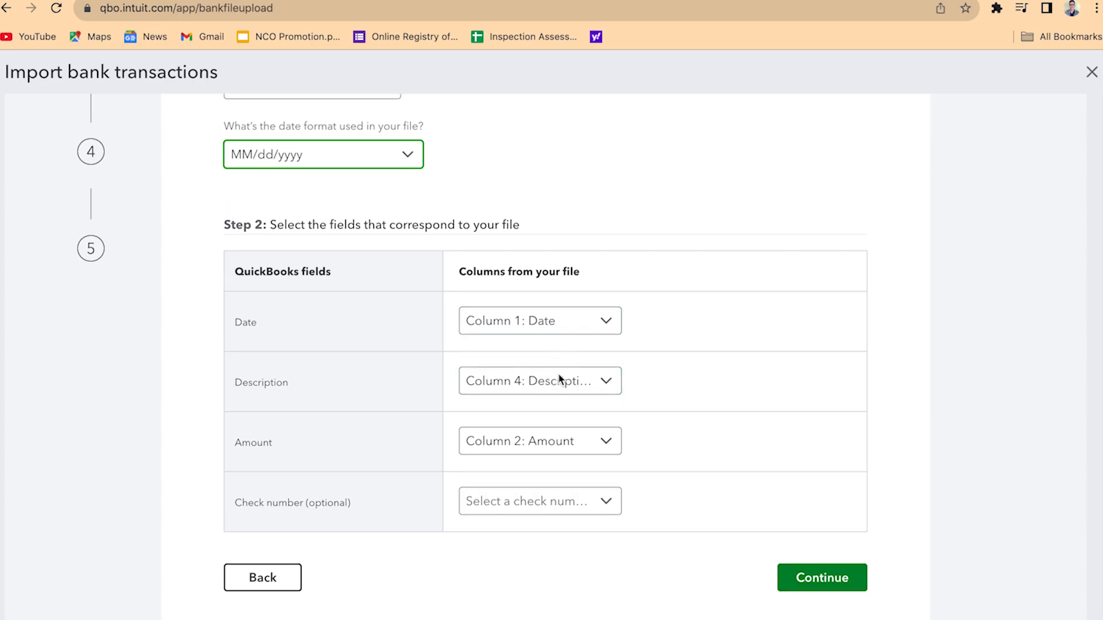
click(832, 583)
Review the listed Chase Bank transactions and select all of them for import
scroll(533, 388, down, 20)
scroll(544, 385, up, 20)
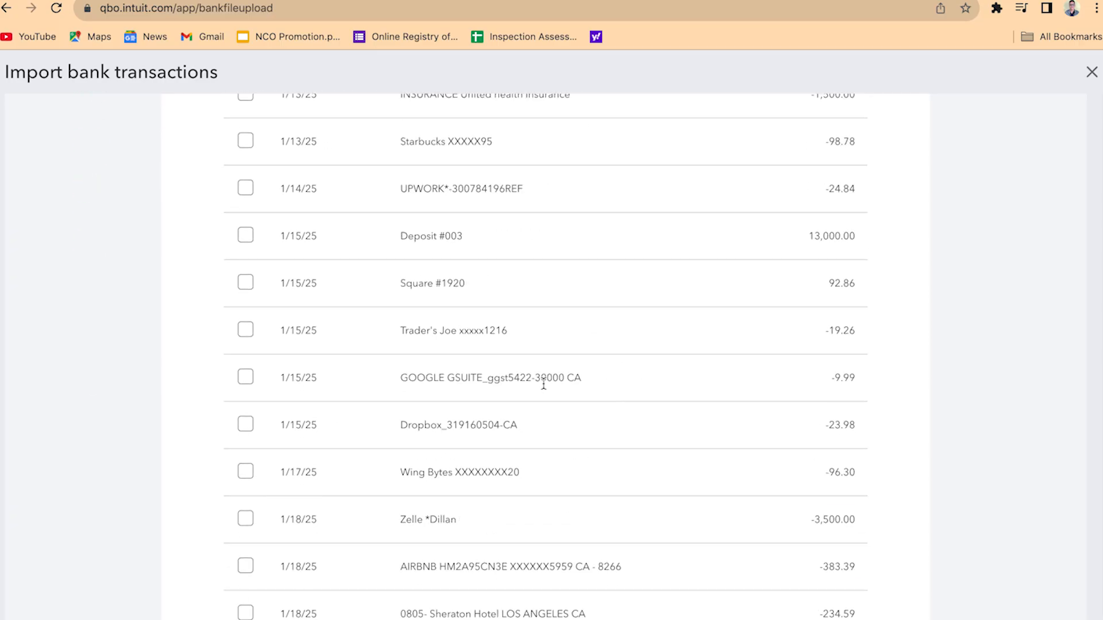
scroll(546, 389, down, 5)
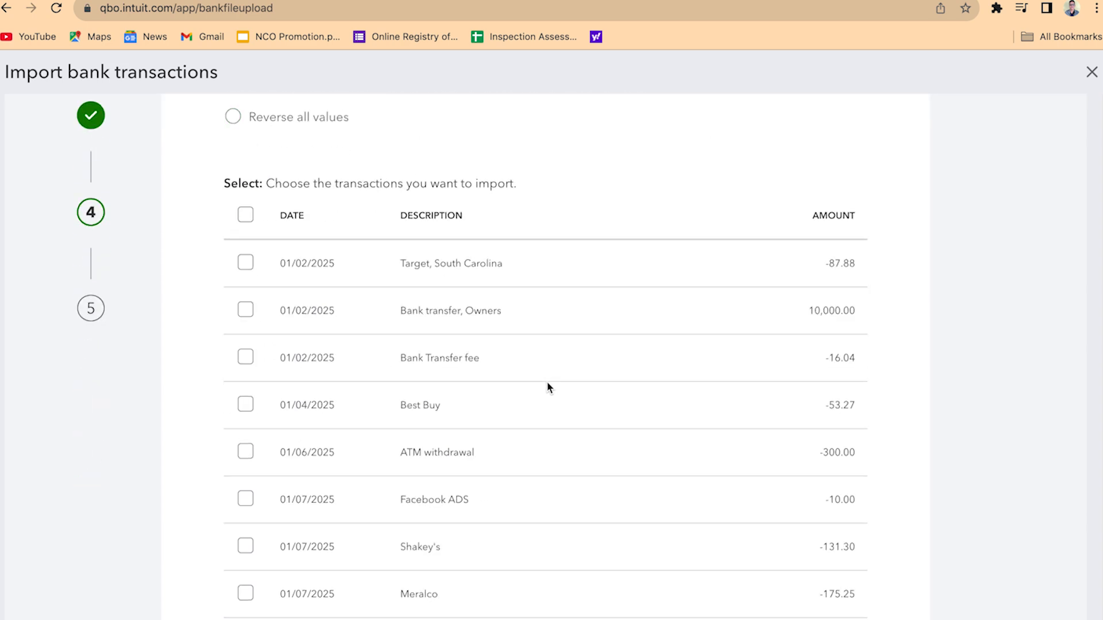
click(246, 215)
Continue with the selected Chase Bank transactions, confirm the import, and finish the wizard
scroll(597, 467, down, 20)
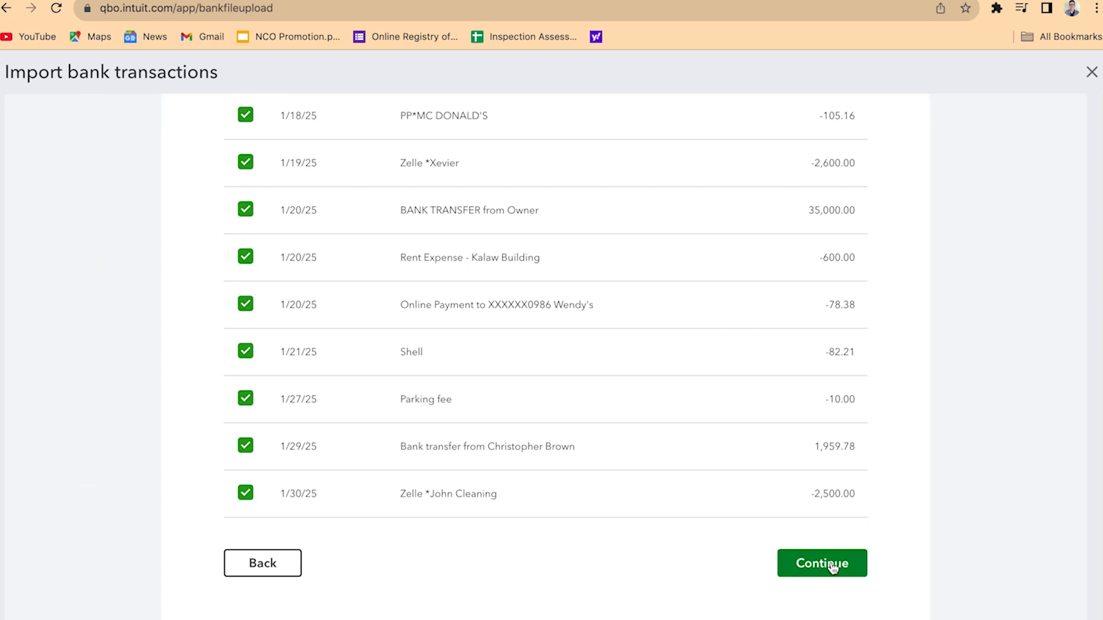
click(834, 568)
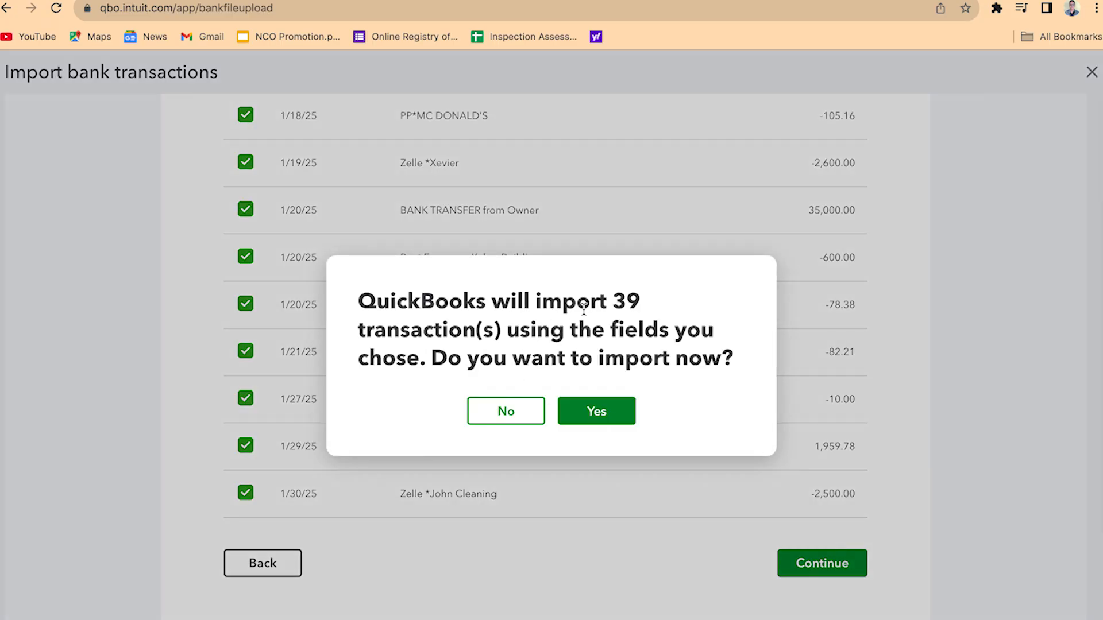
double_click(617, 301)
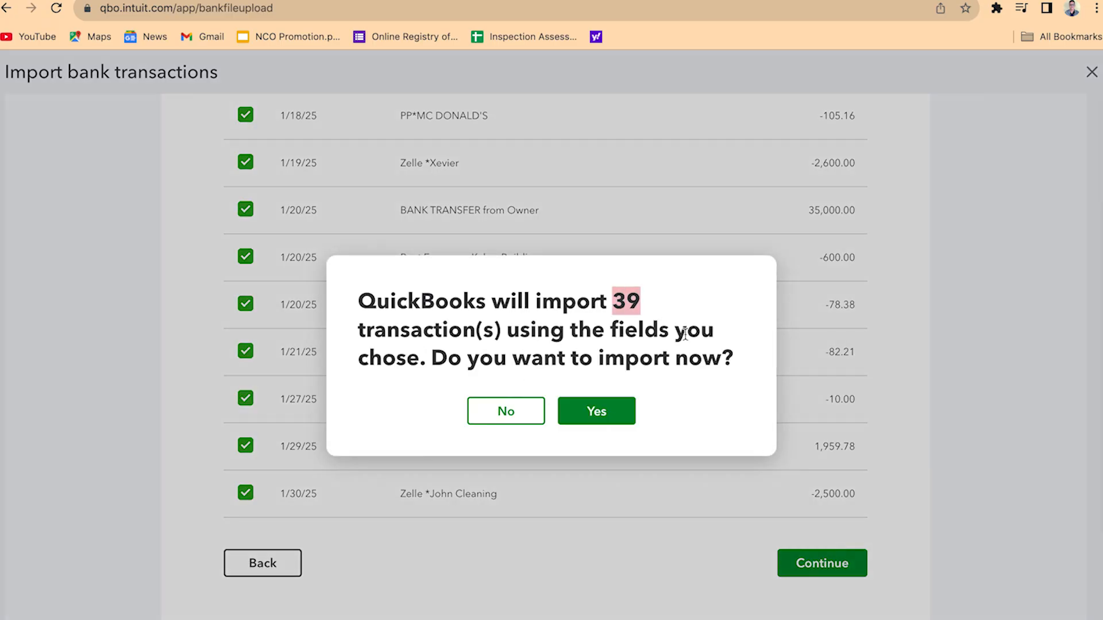
click(605, 415)
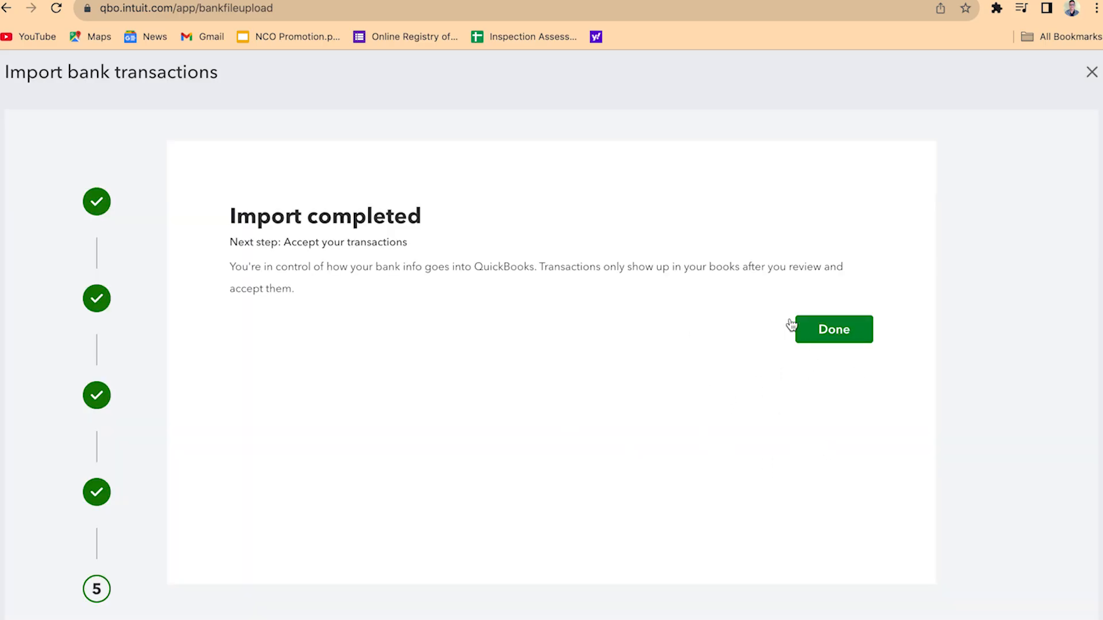
click(831, 333)
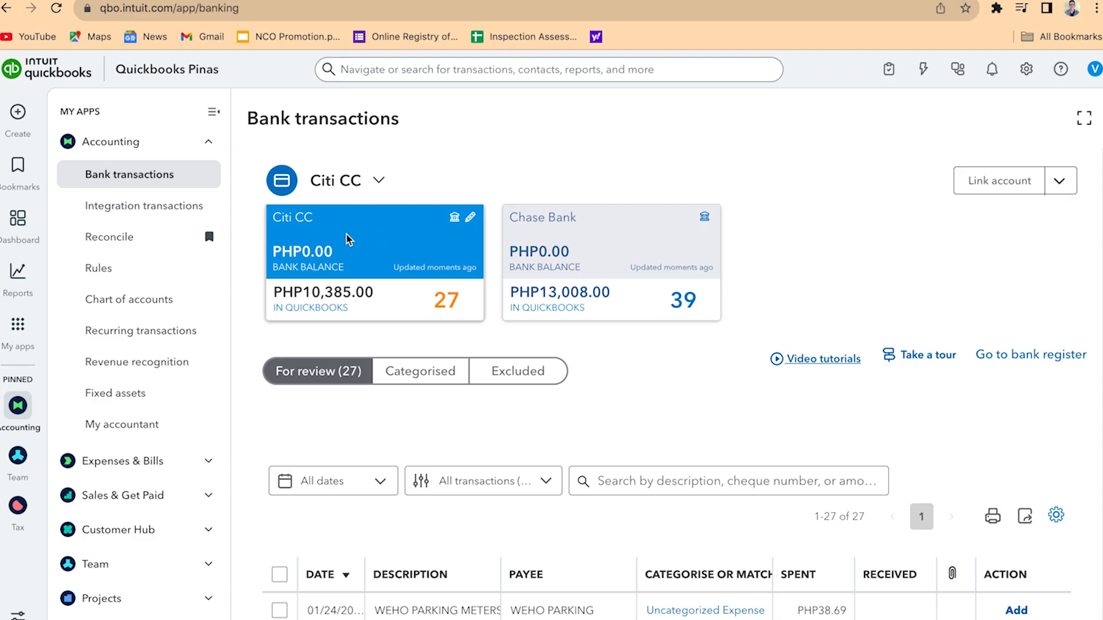
Examine the Citi CC transactions awaiting review, including their payees, categories and amounts
scroll(675, 359, down, 5)
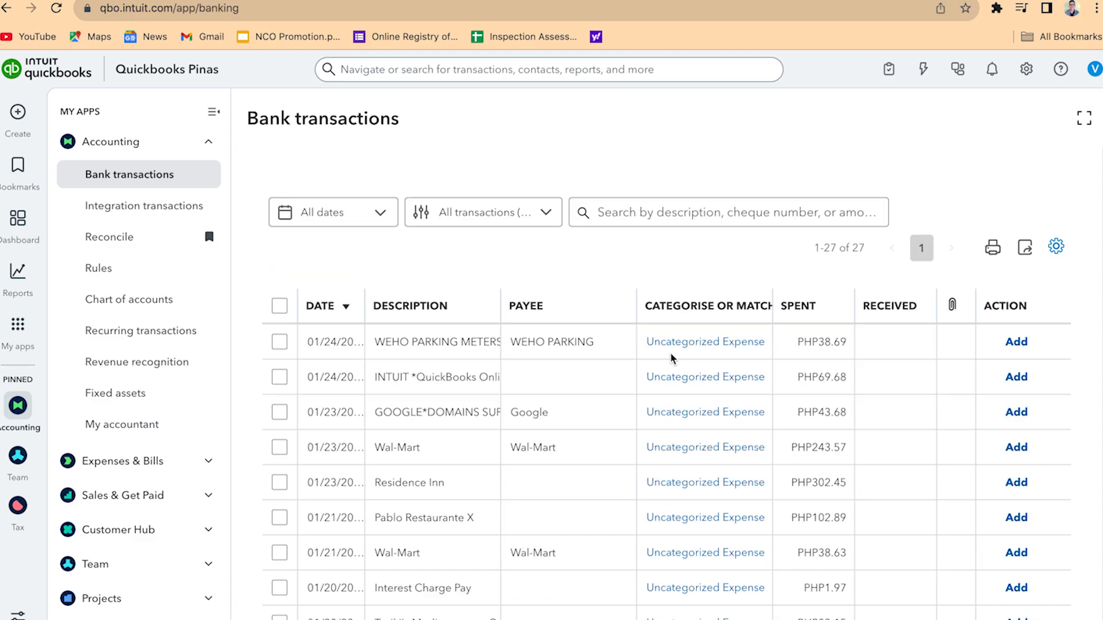
scroll(672, 358, up, 3)
scroll(672, 357, down, 14)
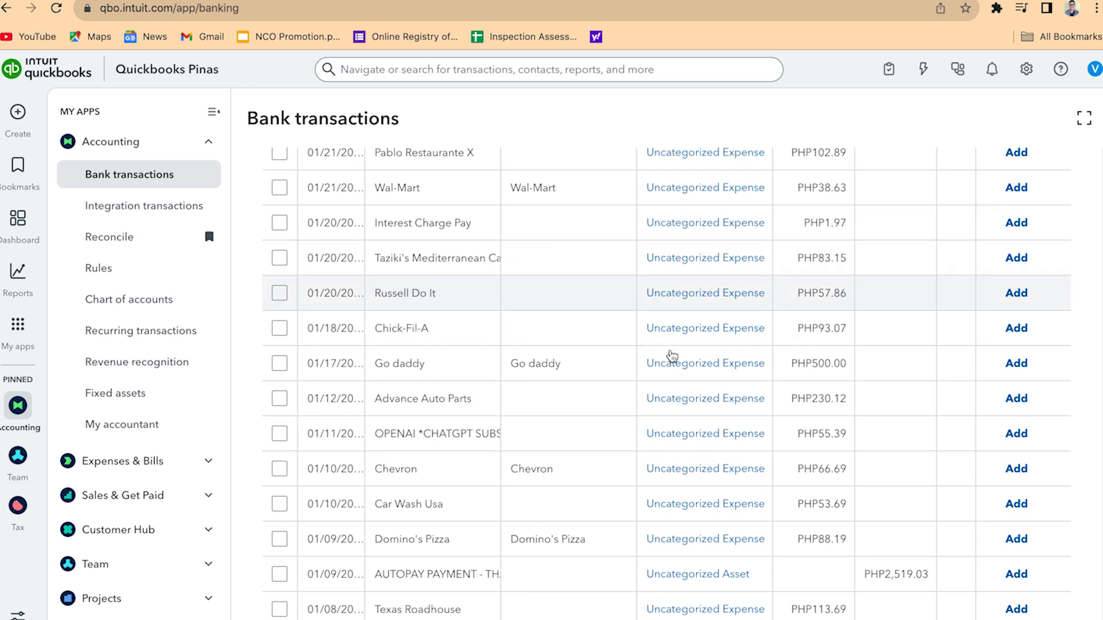
scroll(672, 356, up, 15)
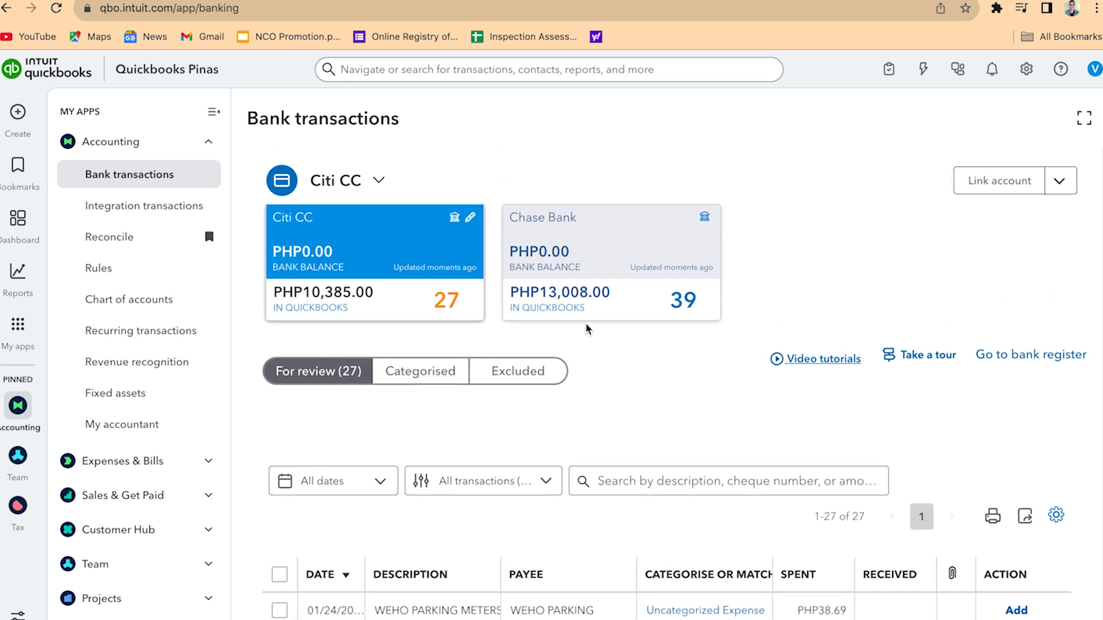
scroll(592, 329, down, 15)
scroll(592, 328, up, 15)
scroll(435, 381, down, 15)
scroll(434, 379, up, 10)
scroll(438, 377, up, 5)
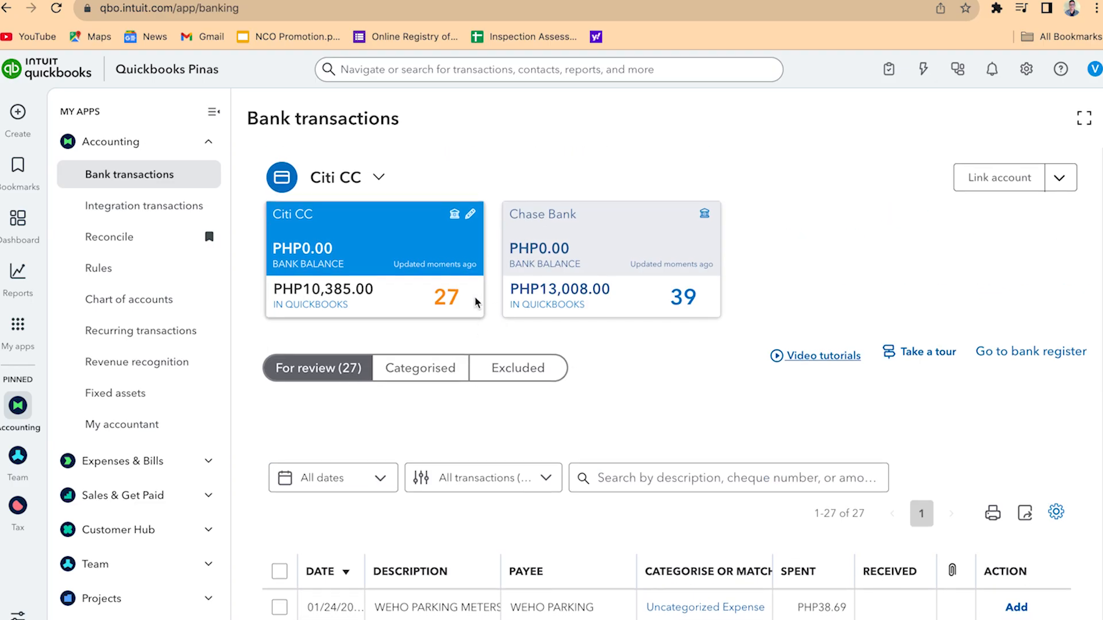
Switch between the Chase Bank and Citi CC accounts to compare their feeds, ending on Citi CC
click(586, 240)
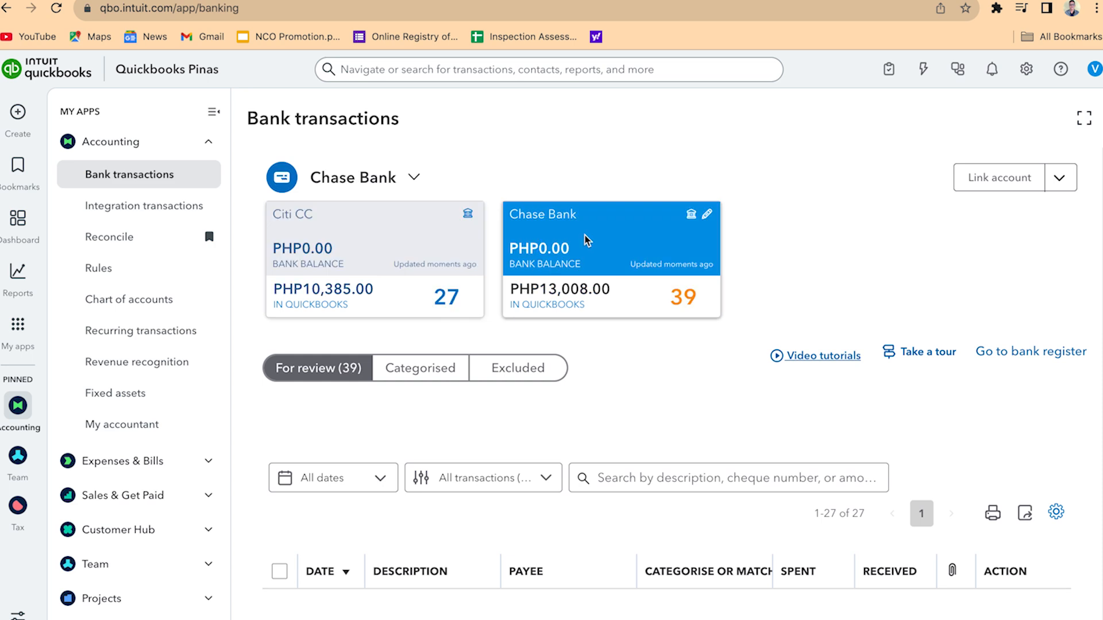
click(430, 246)
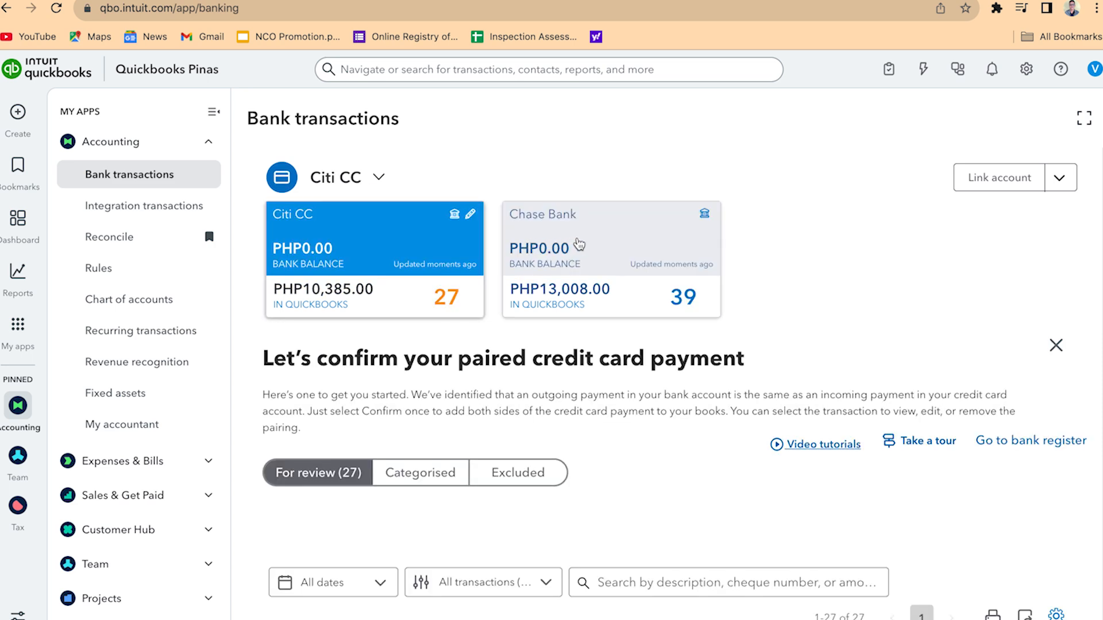
click(577, 245)
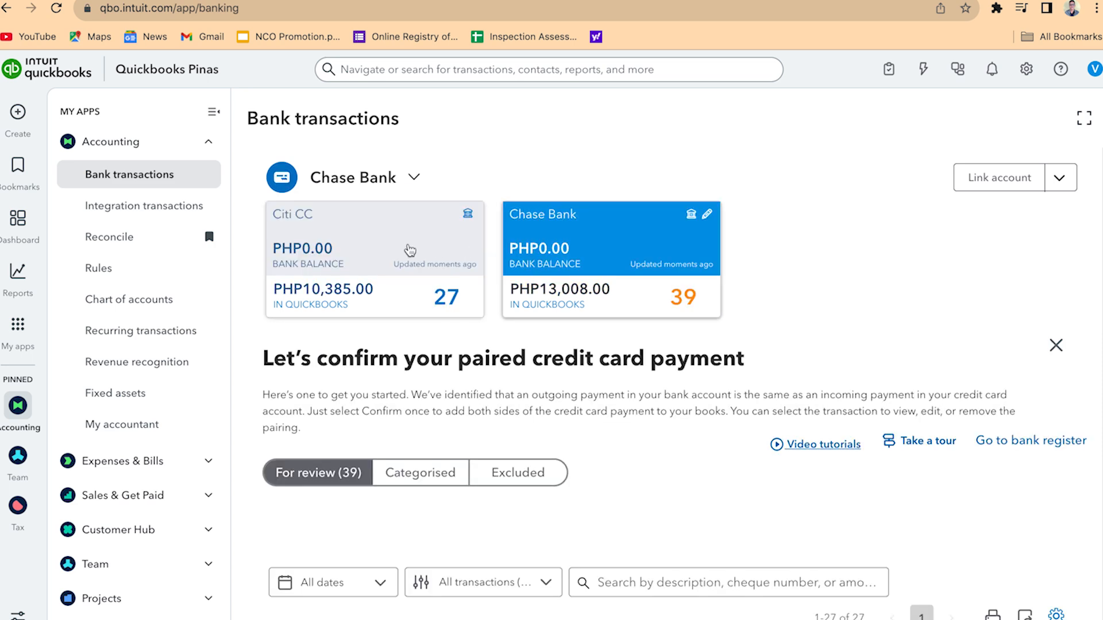
click(359, 247)
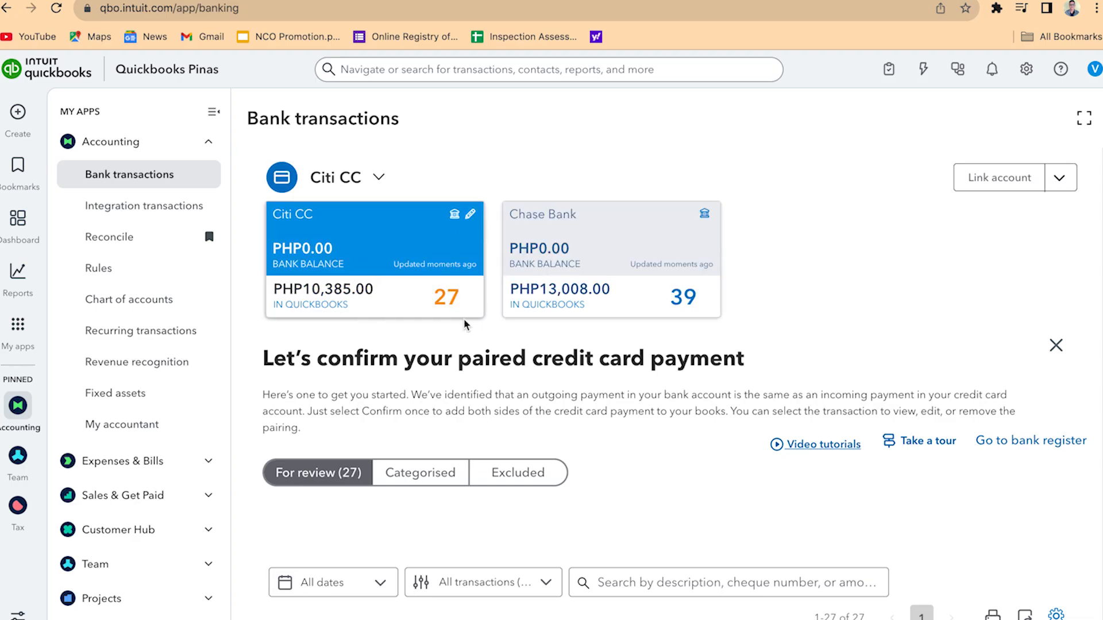
Look through the Citi CC review list for the credit card payment paired with a Chase Bank transaction
scroll(468, 344, down, 5)
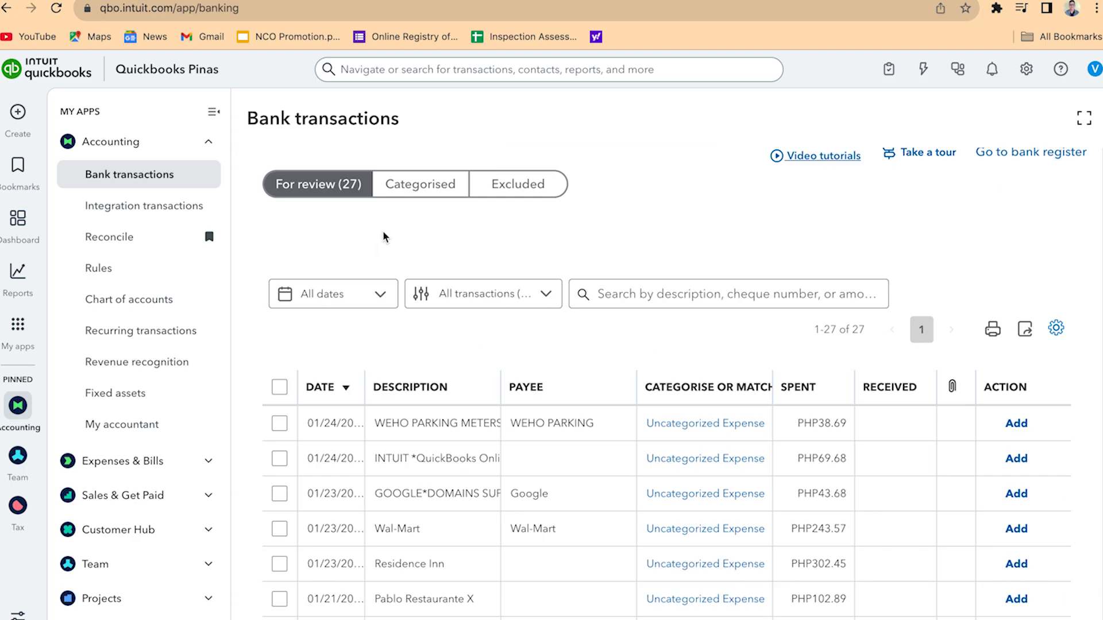
scroll(384, 237, up, 5)
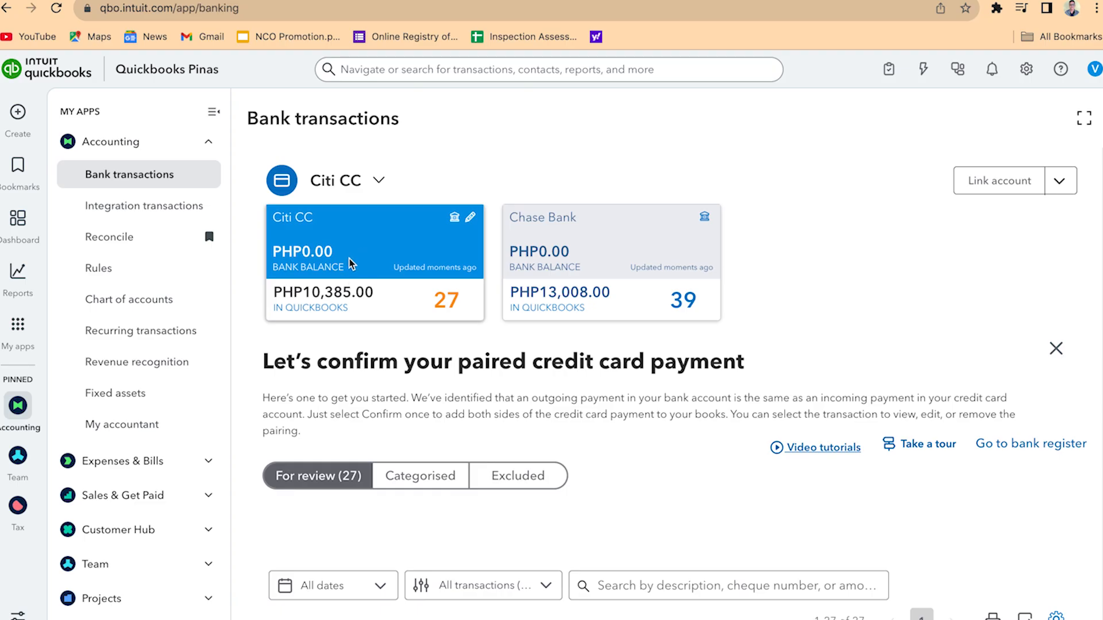
scroll(357, 264, down, 2)
scroll(433, 410, down, 5)
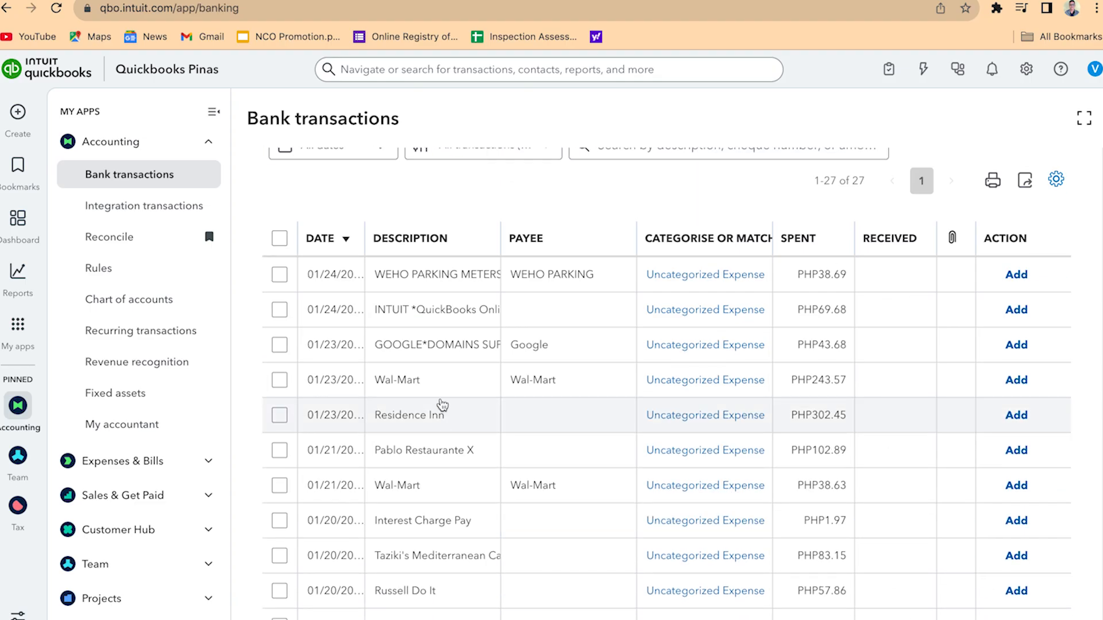
scroll(433, 425, down, 2)
scroll(435, 442, down, 3)
scroll(437, 440, up, 4)
scroll(438, 436, down, 1)
scroll(437, 437, down, 1)
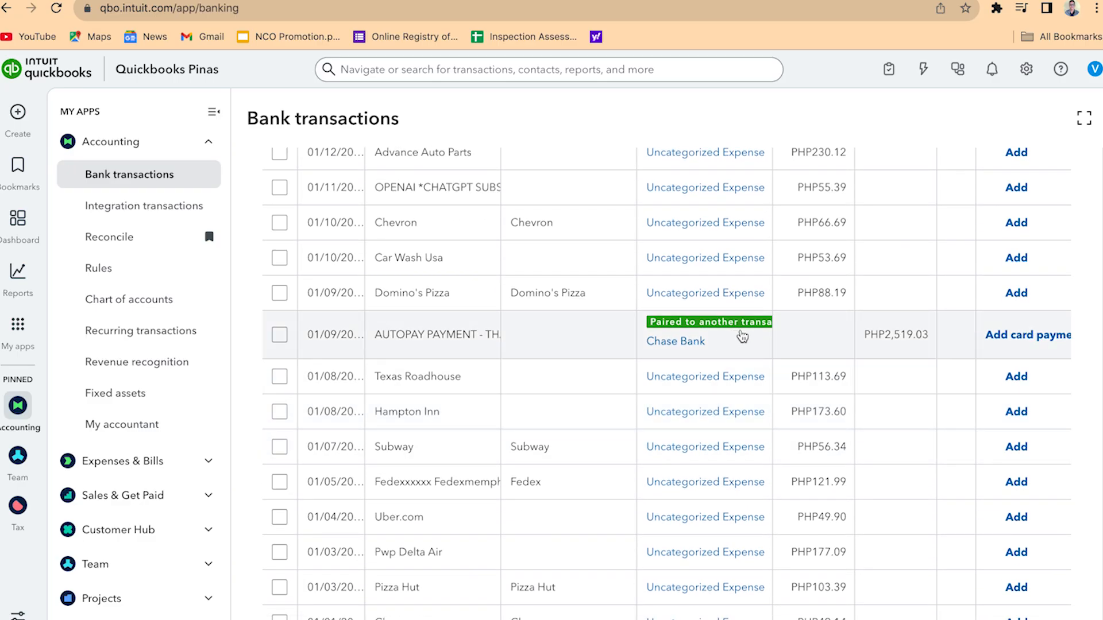
Switch to the Chase Bank account and find the credit card payment paired with Citi CC
scroll(742, 336, up, 15)
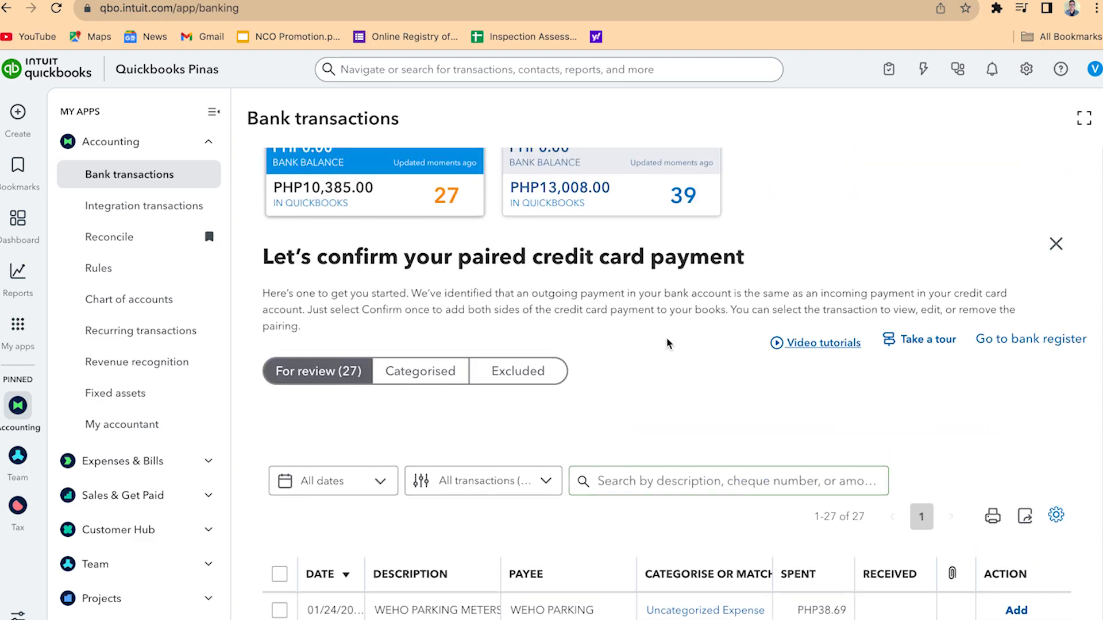
scroll(579, 208, up, 2)
click(598, 248)
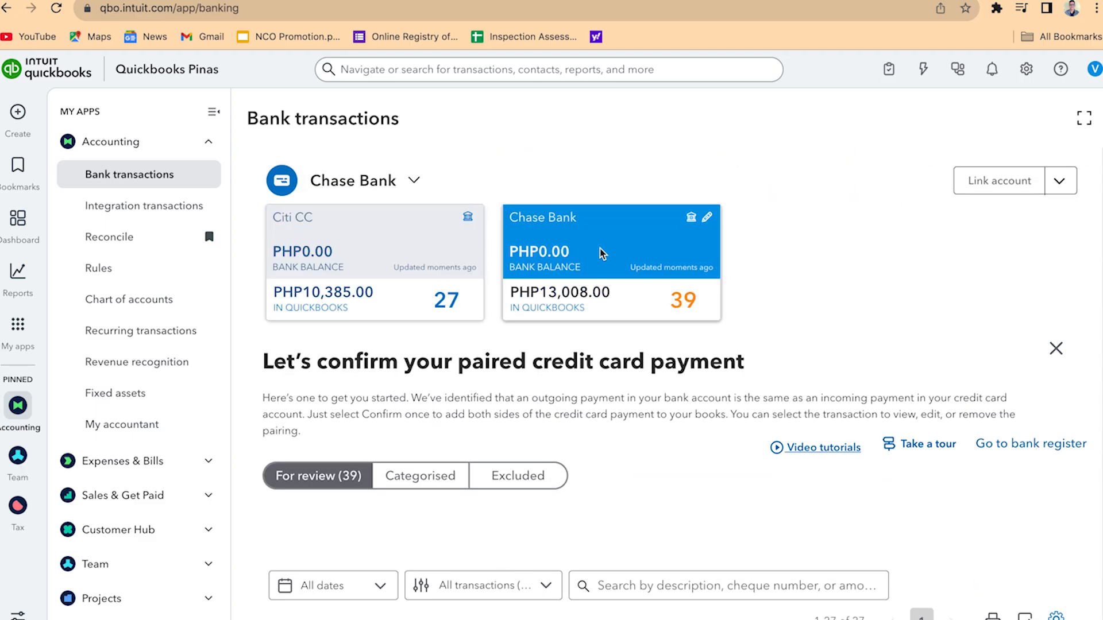
scroll(603, 253, down, 3)
scroll(611, 253, down, 20)
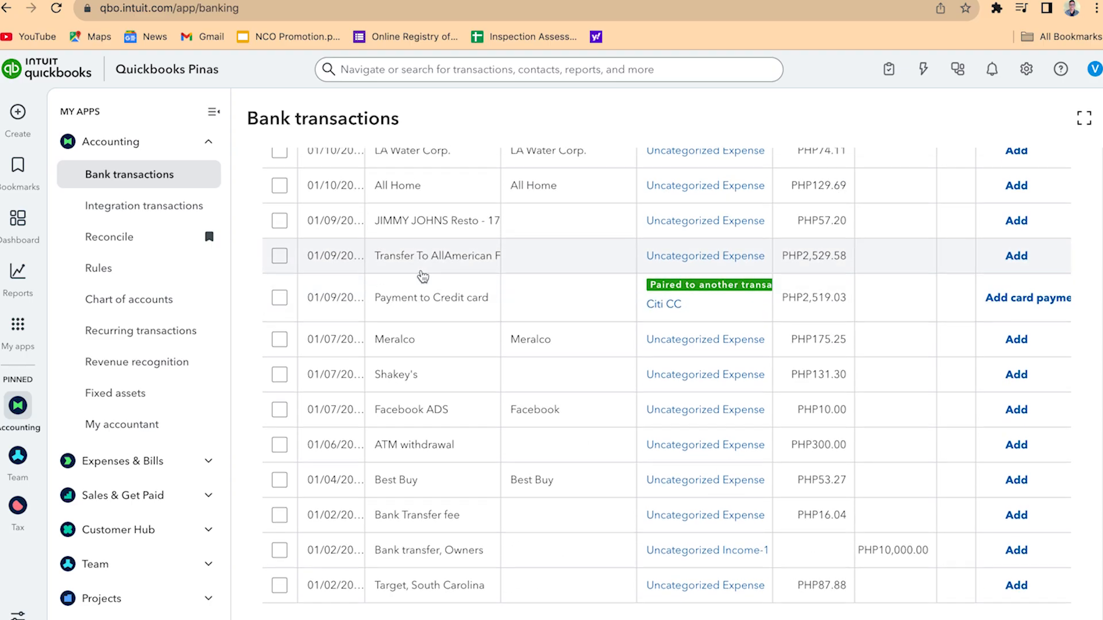
scroll(443, 275, up, 8)
scroll(444, 276, up, 10)
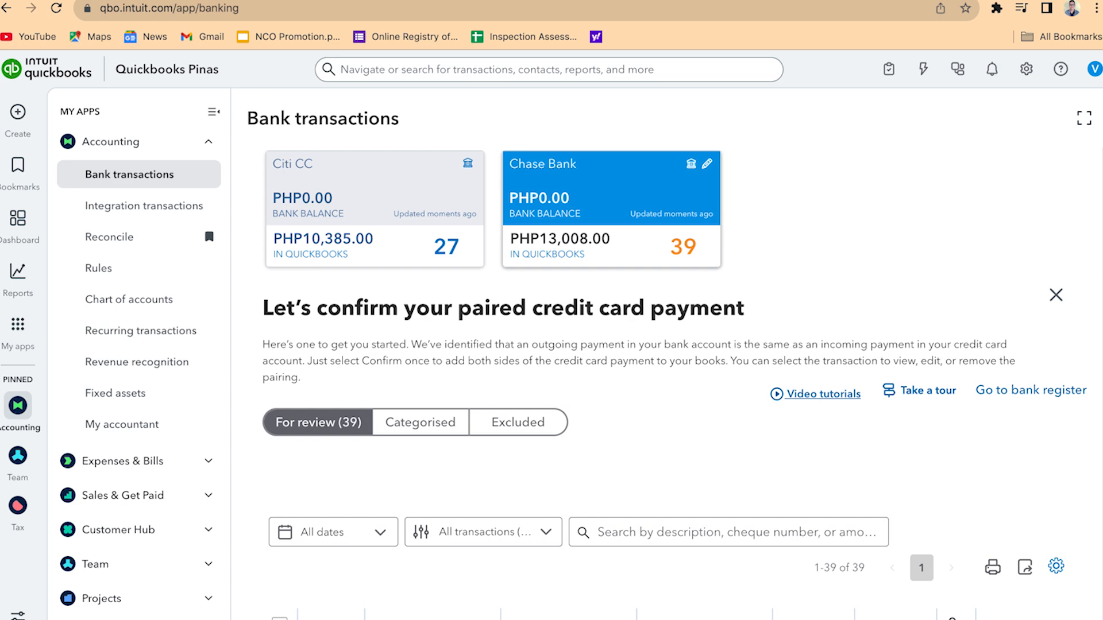
scroll(612, 344, up, 1)
scroll(611, 345, down, 3)
scroll(611, 345, up, 3)
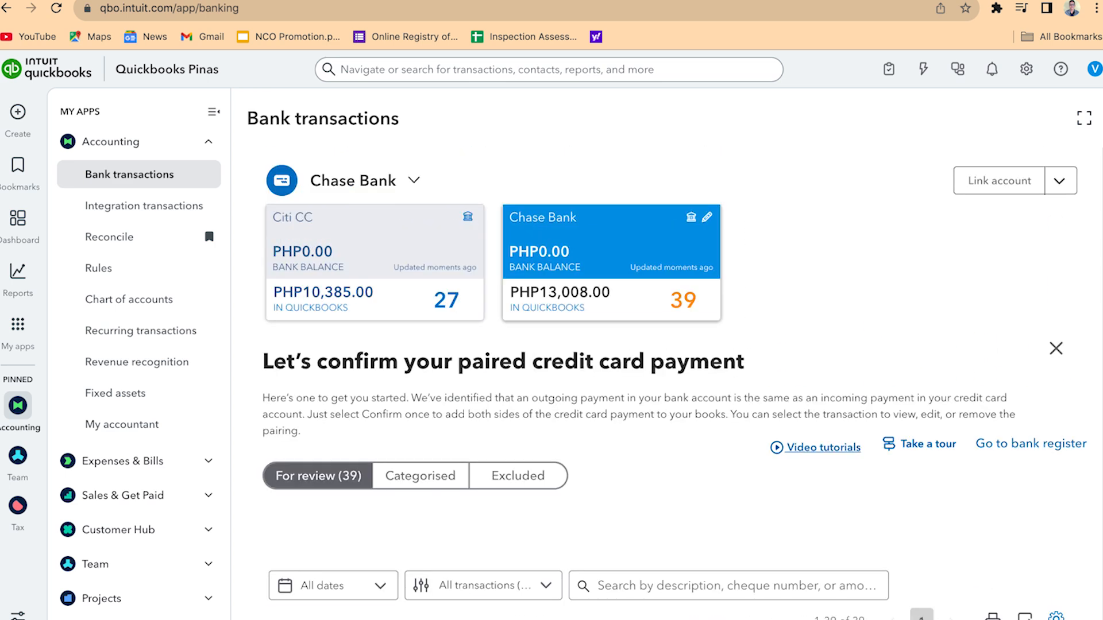
scroll(612, 344, down, 2)
scroll(612, 344, up, 2)
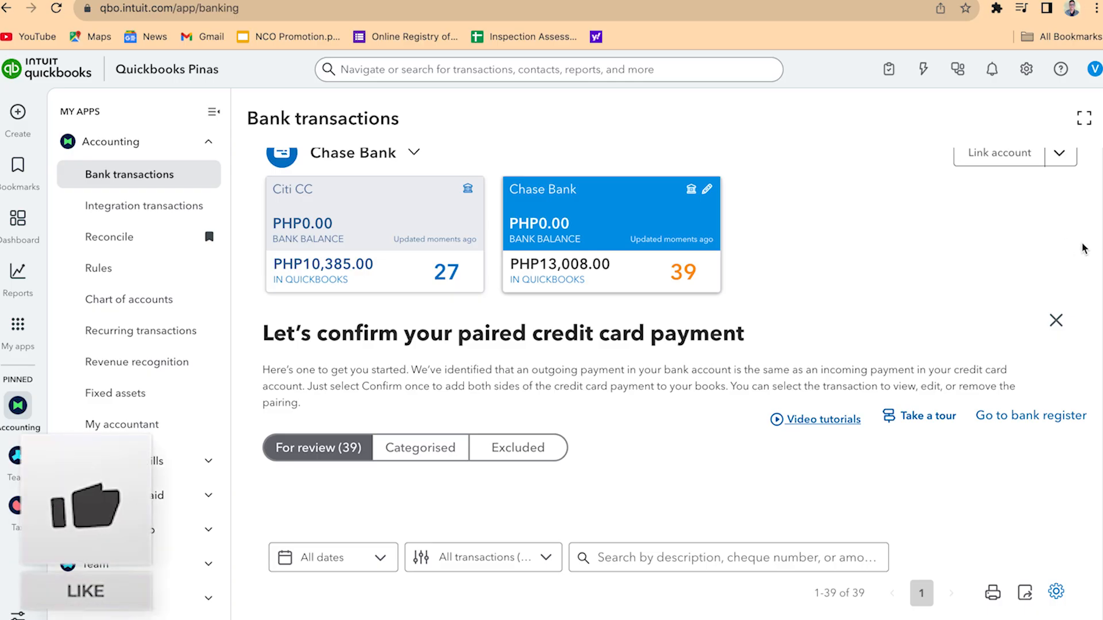
scroll(612, 344, down, 2)
scroll(611, 345, up, 3)
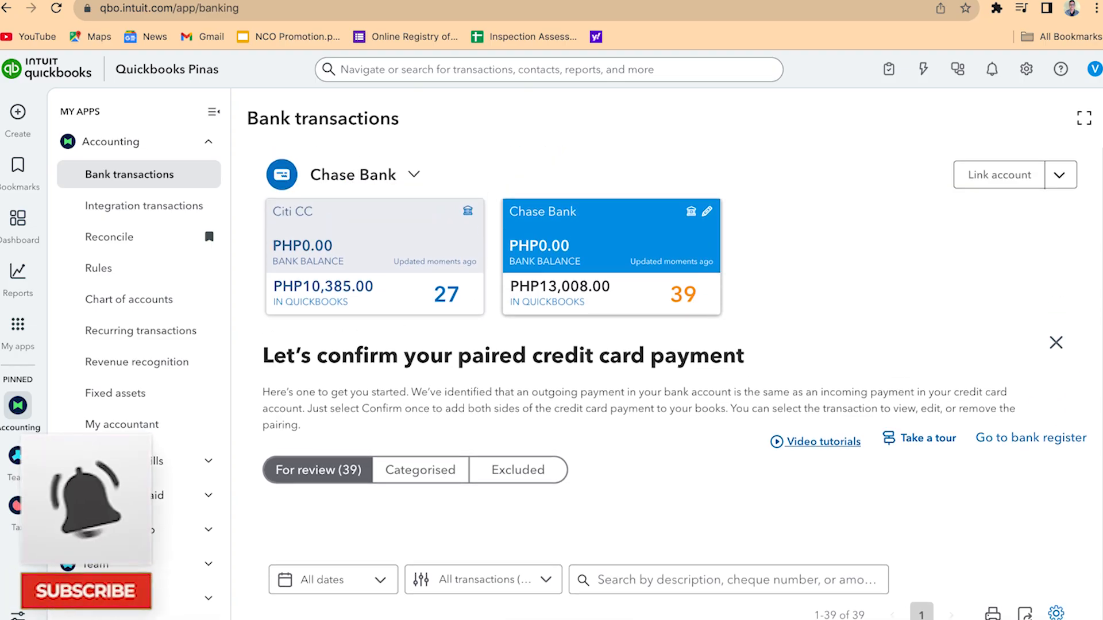
scroll(611, 345, down, 1)
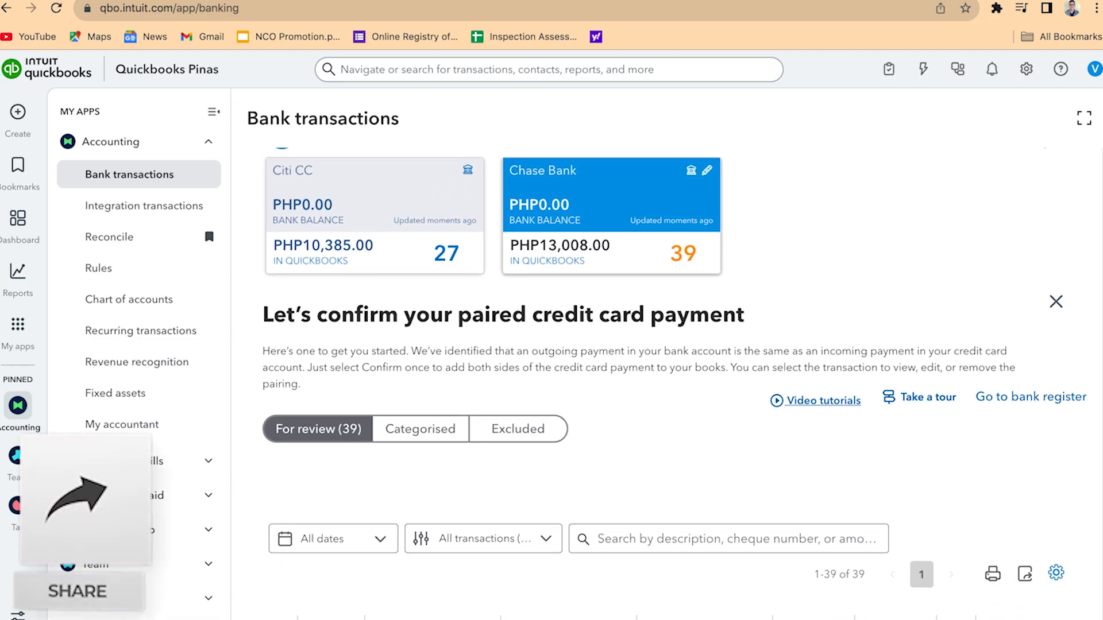
scroll(612, 344, up, 1)
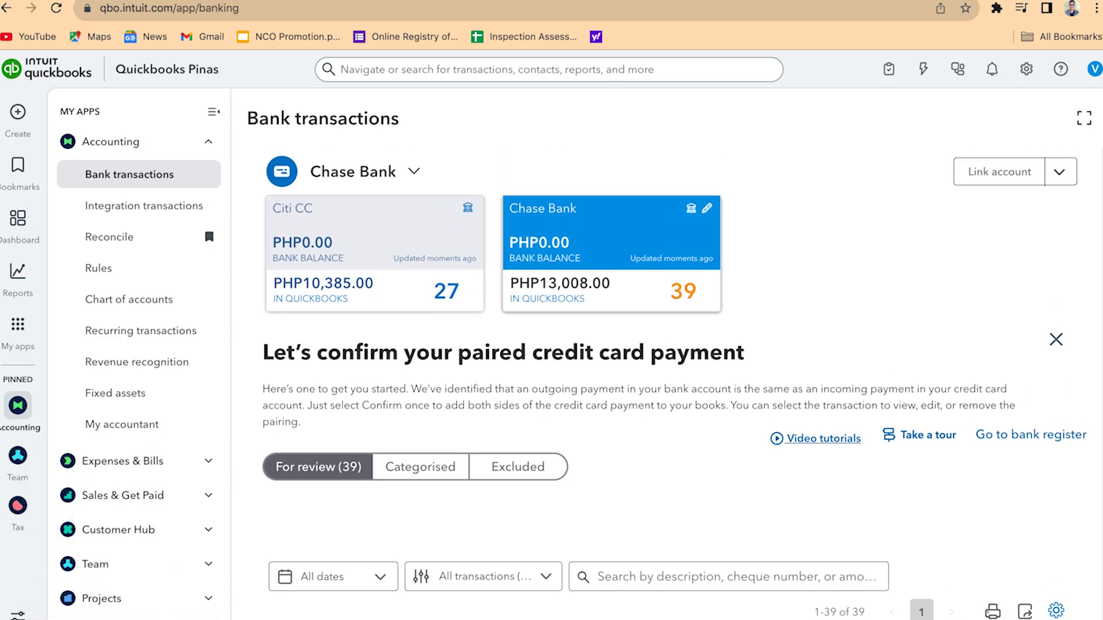
scroll(612, 344, down, 1)
scroll(612, 345, up, 1)
scroll(612, 345, down, 1)
scroll(612, 345, up, 1)
scroll(612, 344, down, 2)
scroll(612, 344, up, 2)
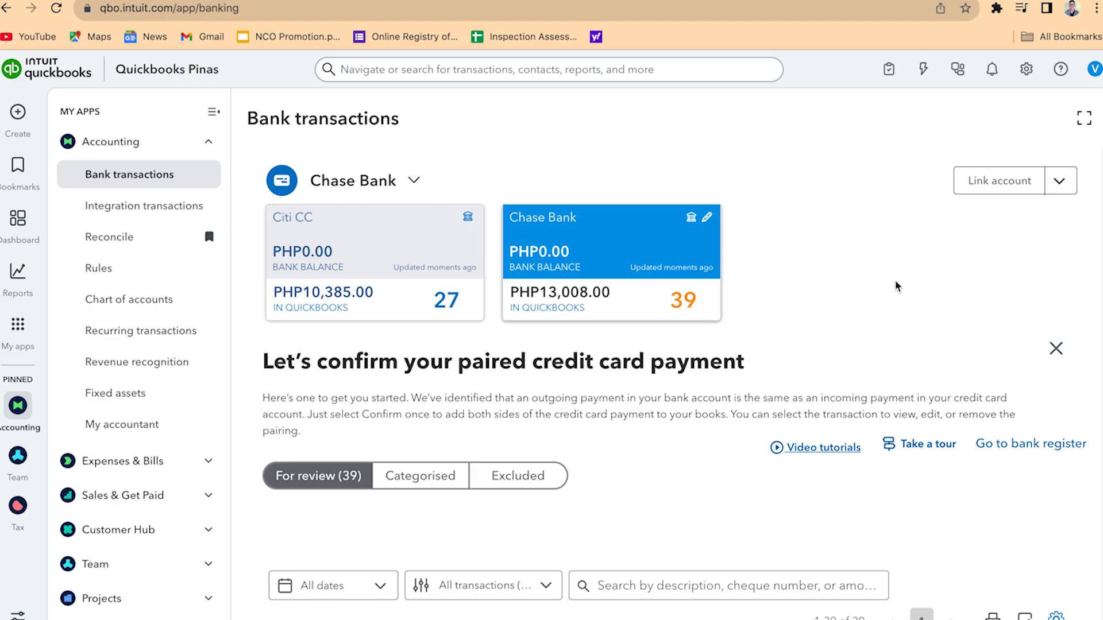